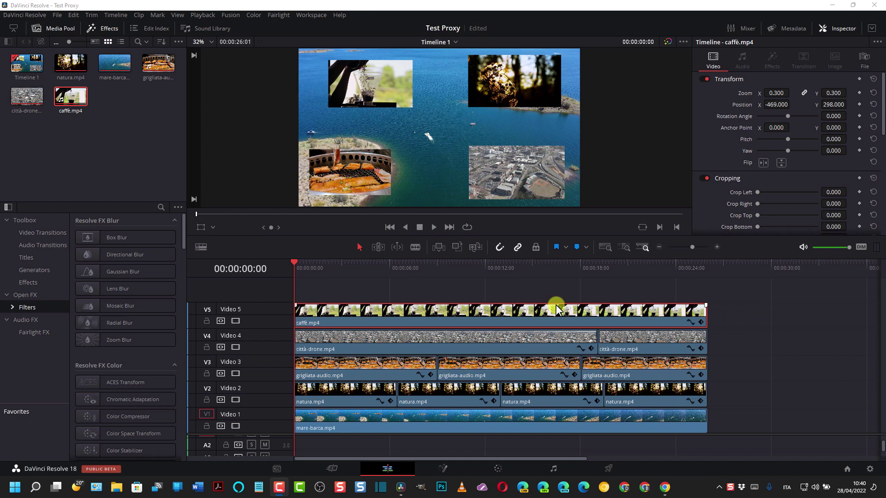
- Play the timeline, stop it, and move the playhead back to about 11 seconds
{"action": "left_click", "coordinate": [433, 227]}
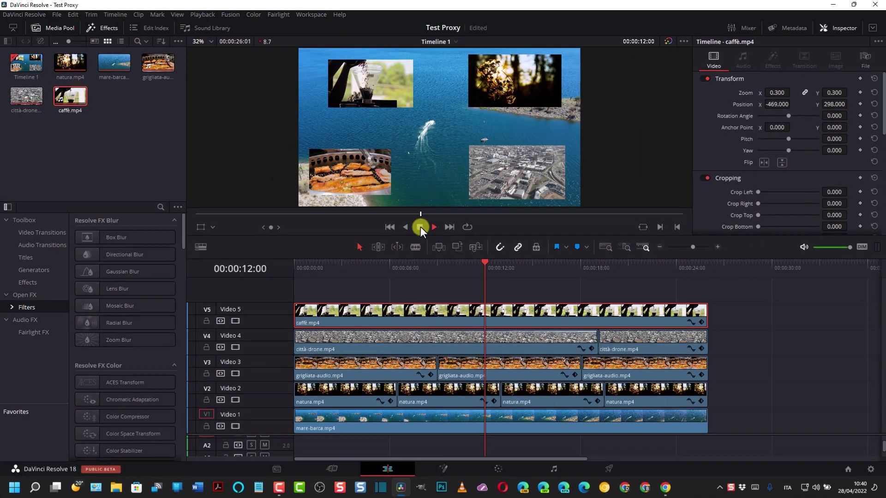
{"action": "key", "text": "space"}
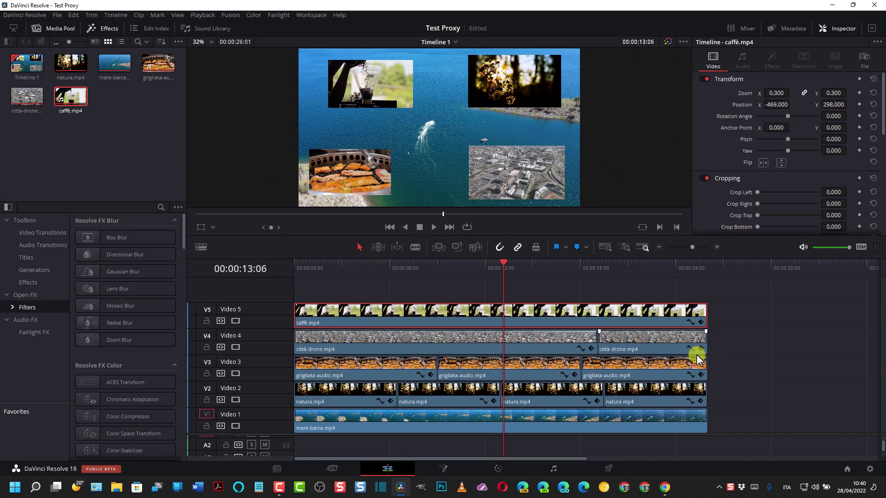
{"action": "mouse_move", "coordinate": [695, 362]}
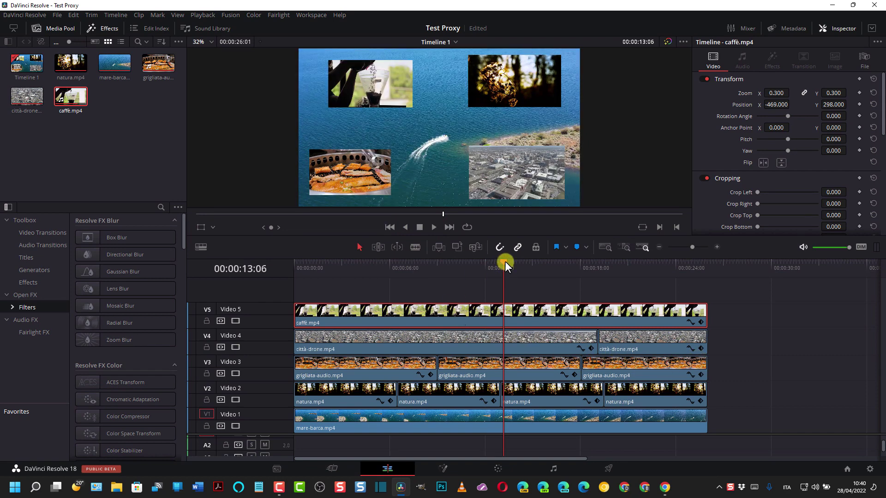
{"action": "left_click_drag", "start_coordinate": [504, 264], "coordinate": [280, 282]}
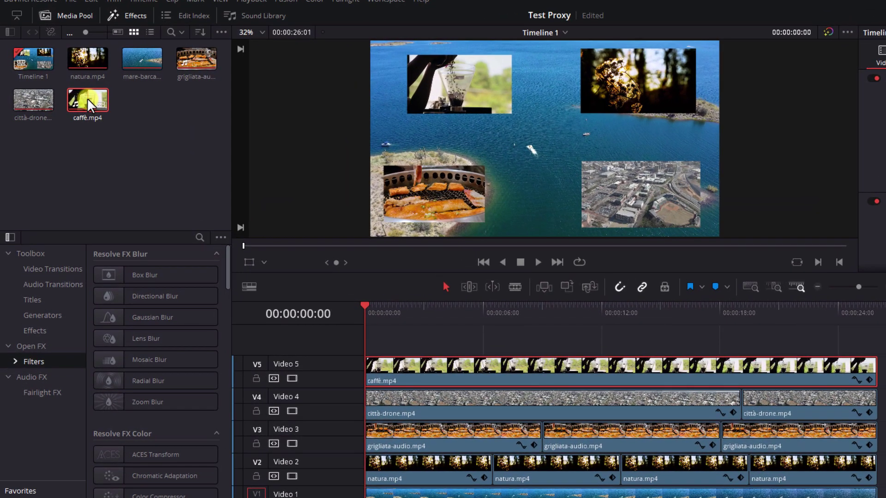
- Glance at the caffè.mp4 clip options, then view and close the version information screen
{"action": "right_click", "coordinate": [88, 100]}
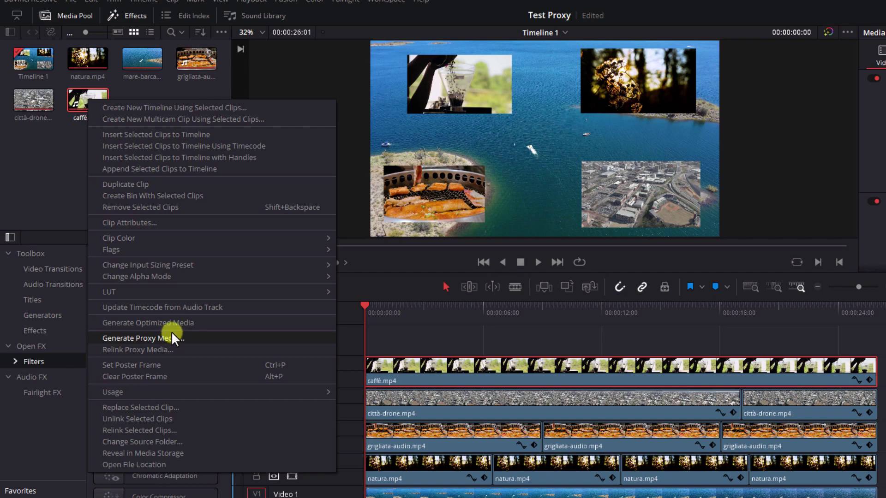
{"action": "left_click", "coordinate": [70, 161]}
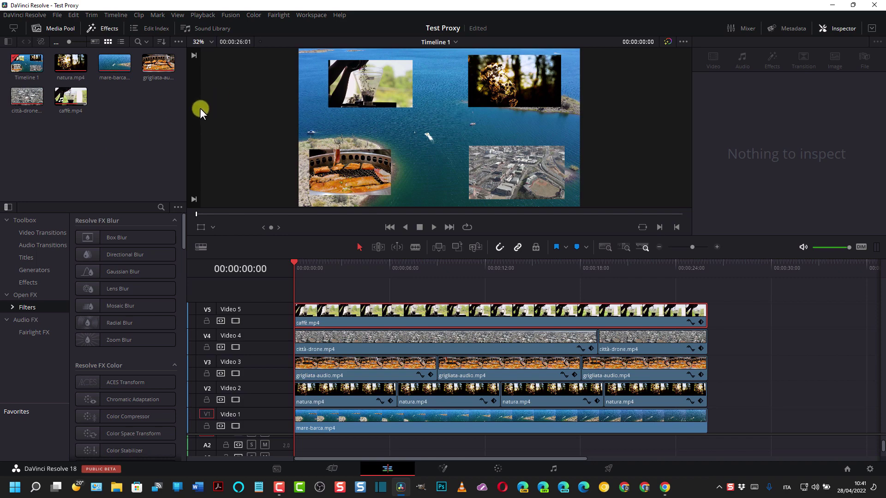
{"action": "left_click", "coordinate": [19, 14]}
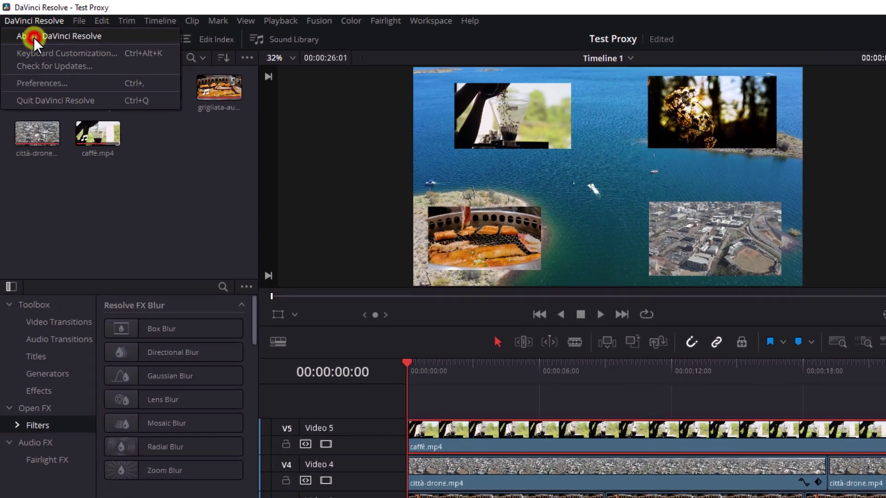
{"action": "left_click", "coordinate": [22, 27]}
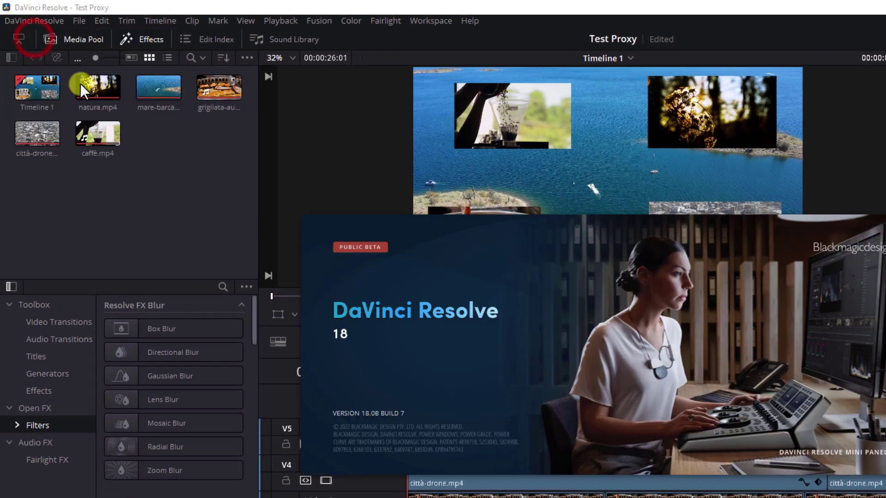
{"action": "left_click", "coordinate": [128, 182]}
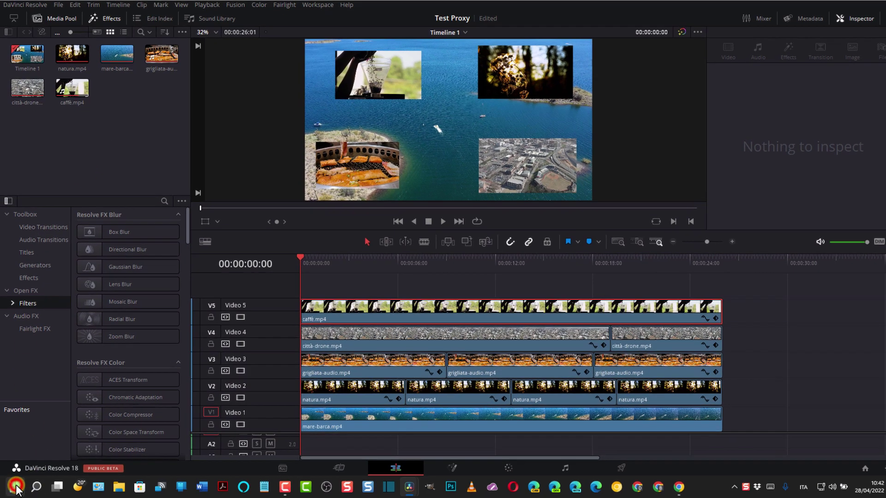
- Search the Start menu for 'PROXY', then dismiss the results and return to Resolve
{"action": "left_click", "coordinate": [18, 482]}
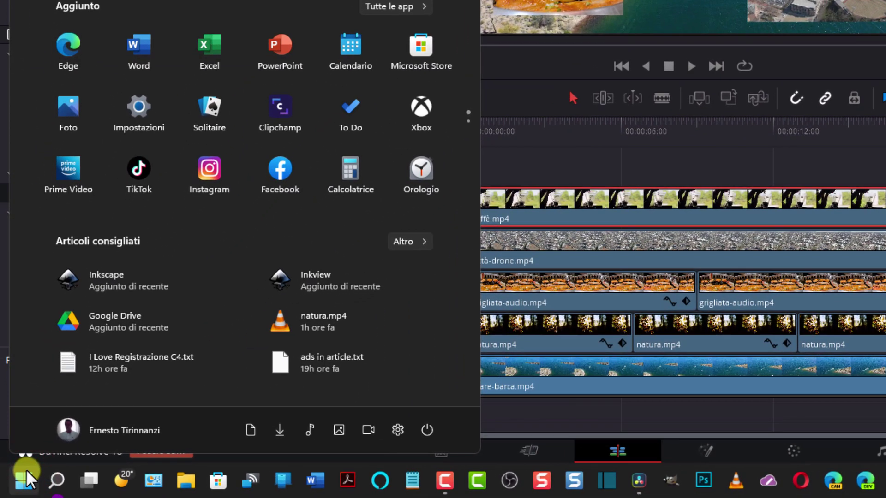
{"action": "type", "text": "PROXY"}
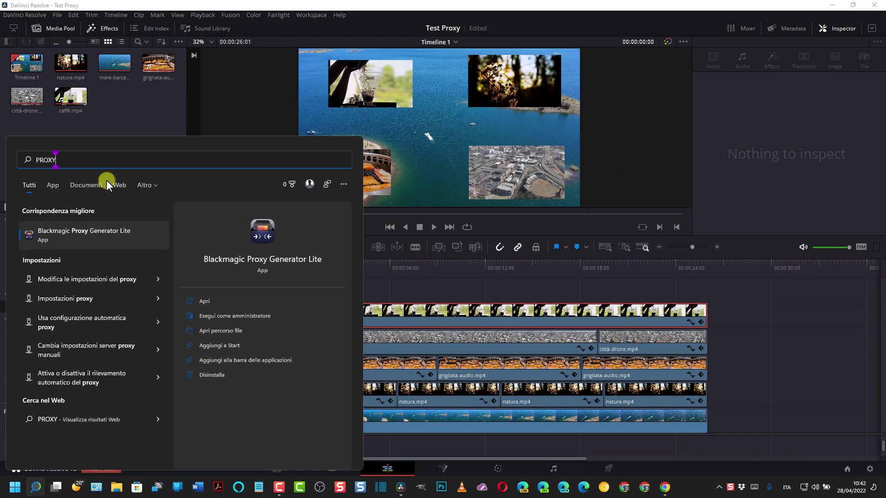
{"action": "left_click", "coordinate": [131, 109]}
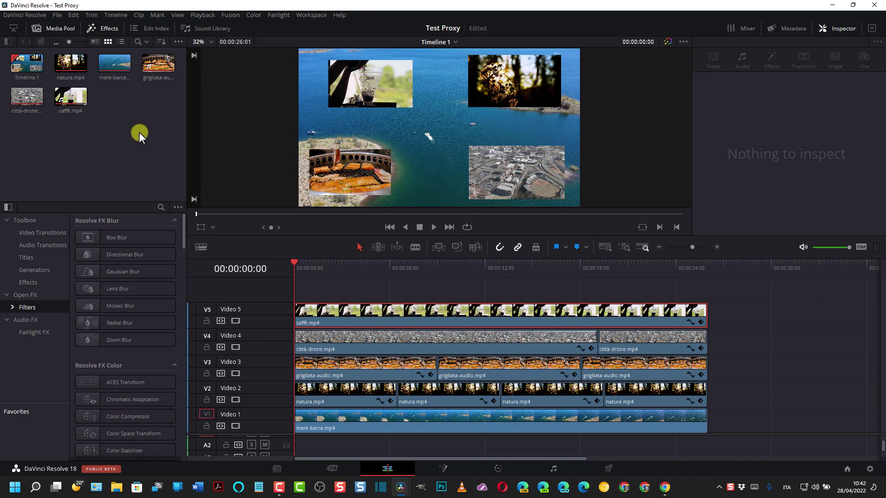
- Review the Project Settings and close them without saving changes
{"action": "left_click", "coordinate": [57, 16]}
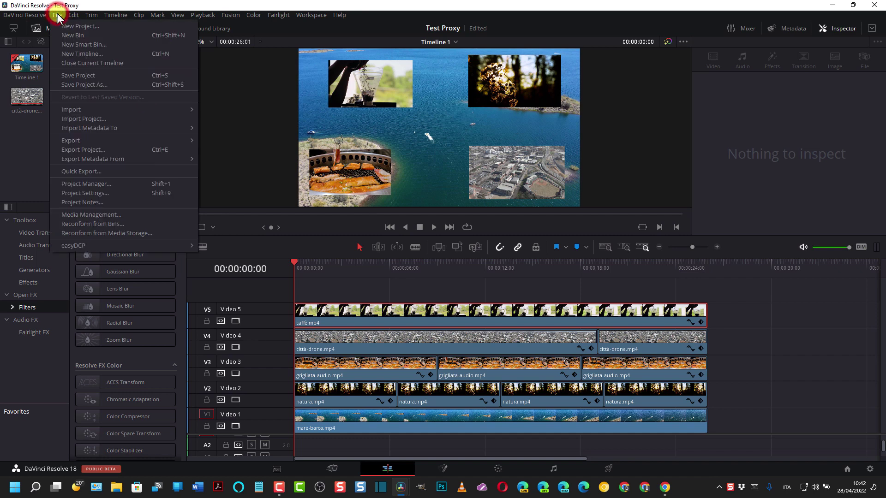
{"action": "left_click", "coordinate": [95, 193]}
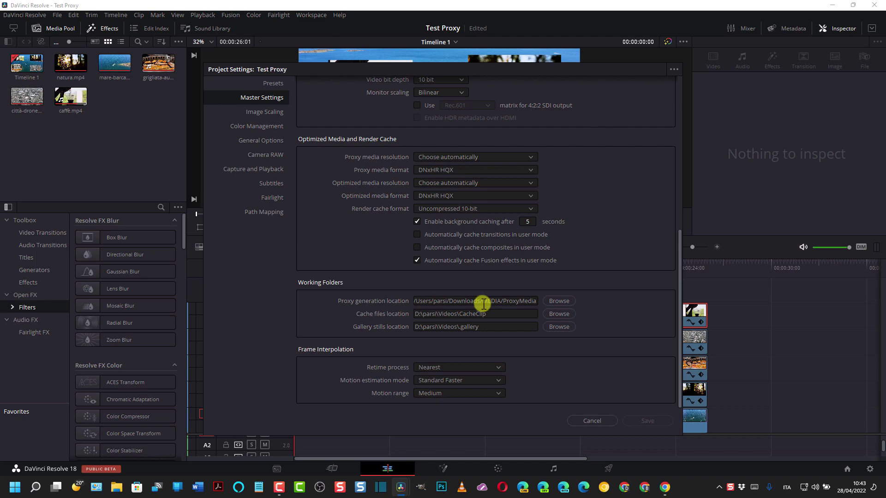
{"action": "left_click", "coordinate": [589, 421]}
- Inspect the MEDIA folder's videos in Downloads with File Explorer, then close it
{"action": "left_click", "coordinate": [118, 492]}
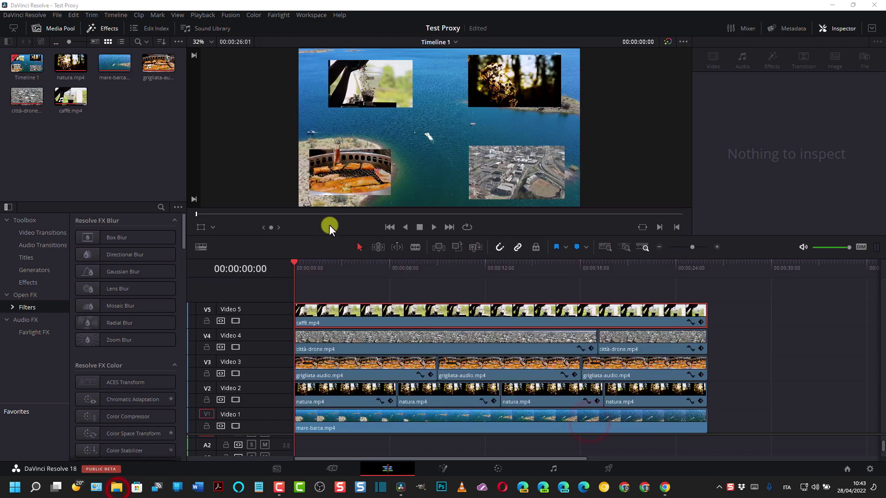
{"action": "left_click", "coordinate": [288, 140]}
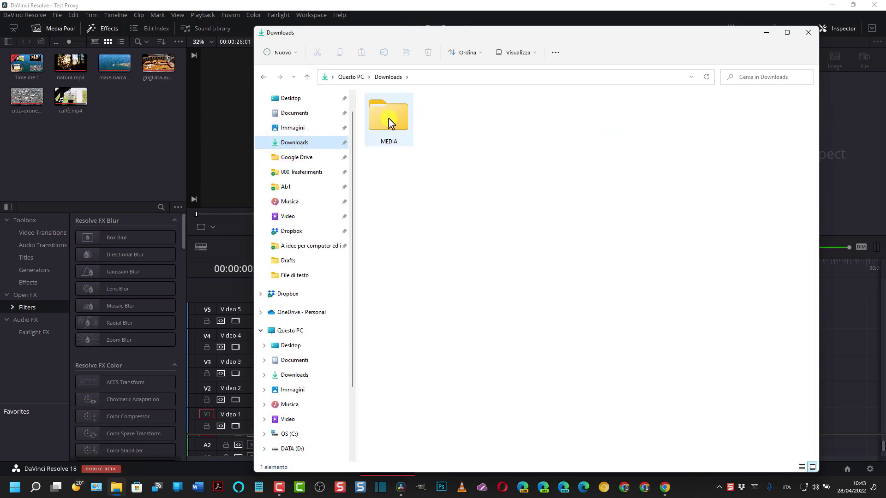
{"action": "double_click", "coordinate": [388, 116]}
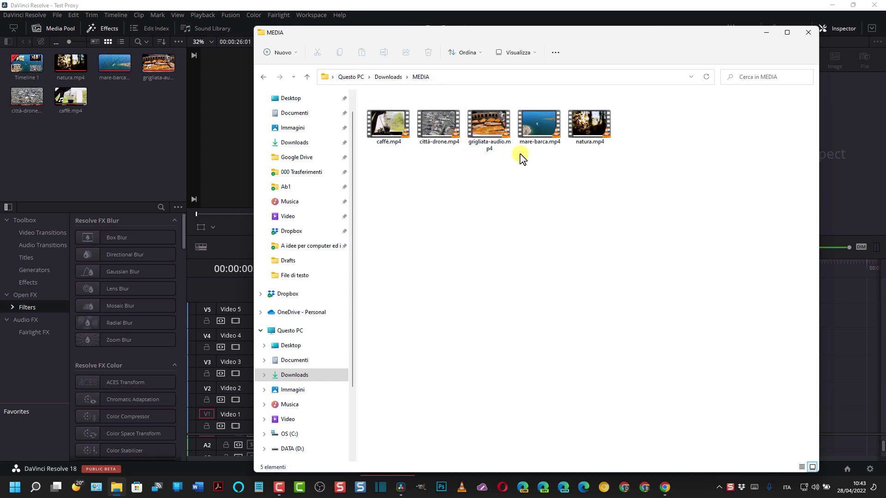
{"action": "left_click", "coordinate": [807, 33]}
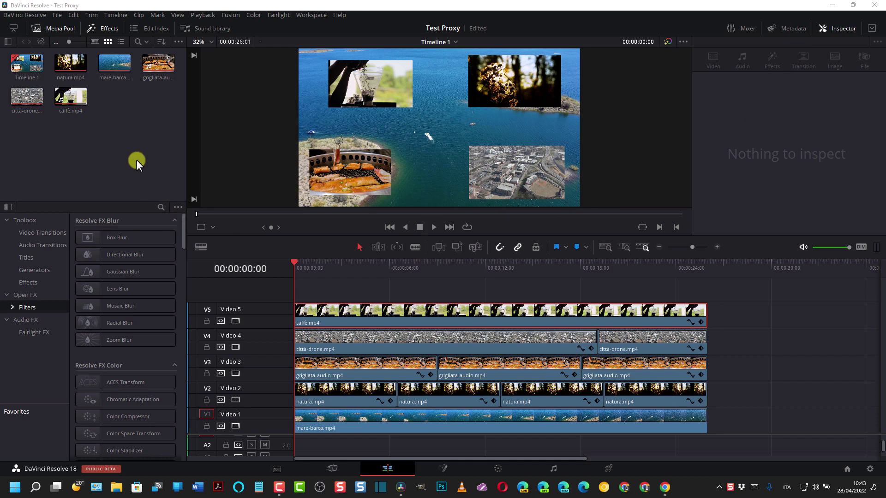
- Launch Blackmagic Proxy Generator Lite from a Start menu search for 'proxy'
{"action": "left_click", "coordinate": [15, 488]}
{"action": "type", "text": "pr"}
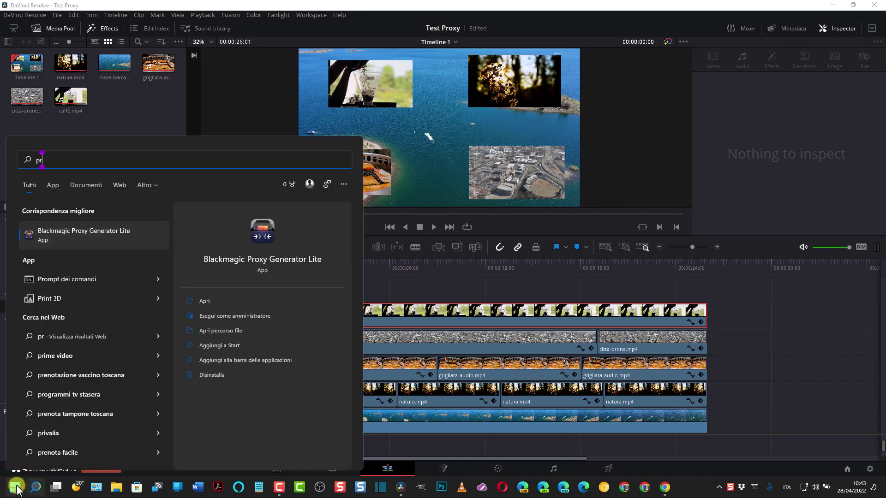
{"action": "type", "text": "oxy"}
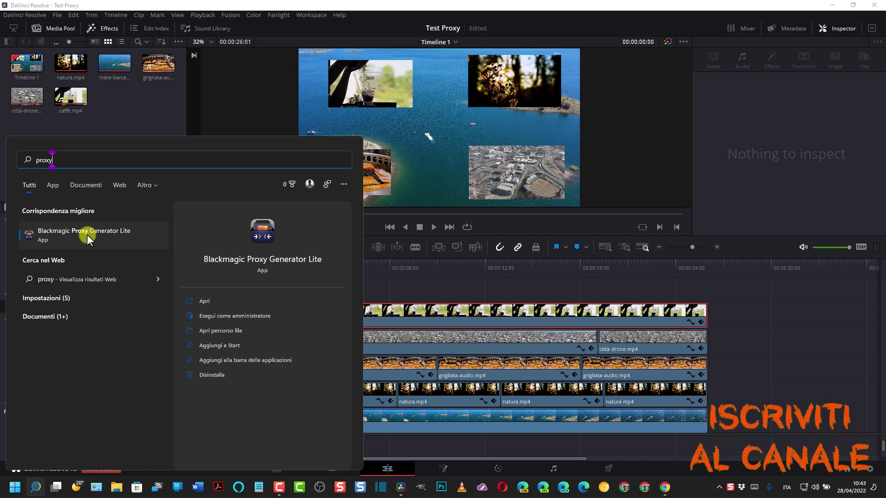
{"action": "left_click", "coordinate": [86, 234]}
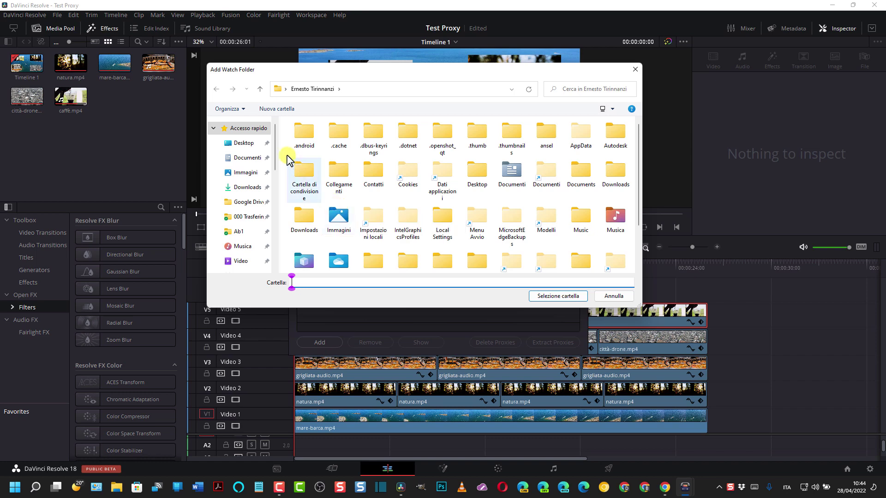
- Add Downloads\MEDIA as a watch folder and bring Proxy Generator Lite to the front
{"action": "left_click", "coordinate": [247, 188]}
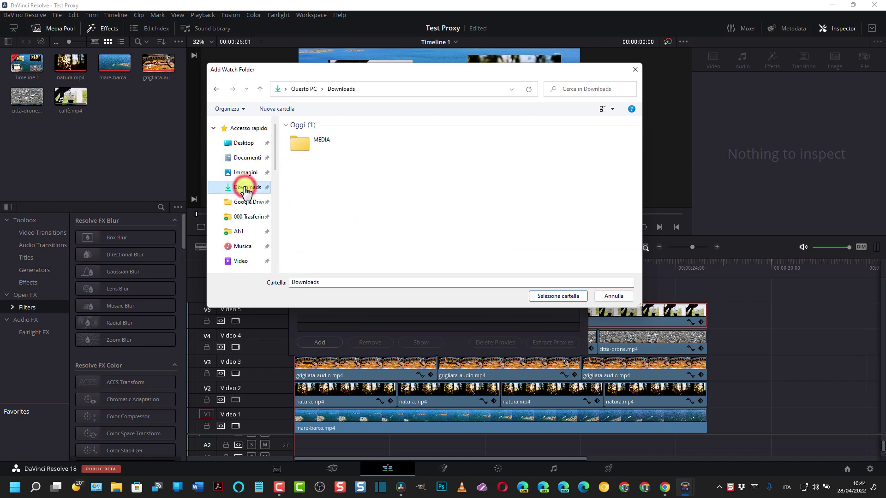
{"action": "left_click", "coordinate": [307, 147]}
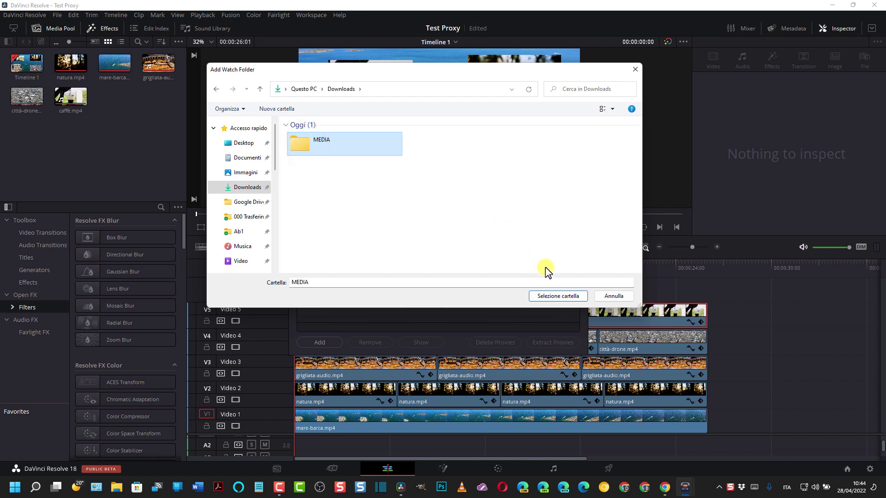
{"action": "left_click", "coordinate": [557, 296]}
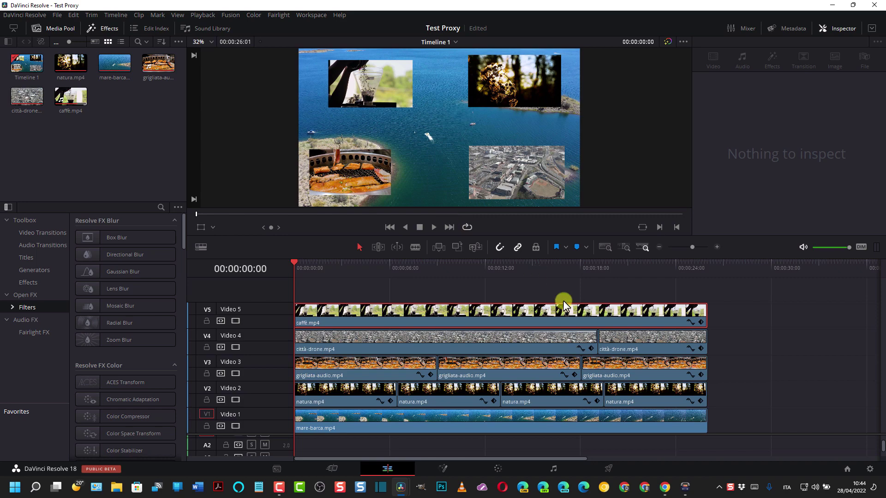
{"action": "left_click", "coordinate": [685, 486]}
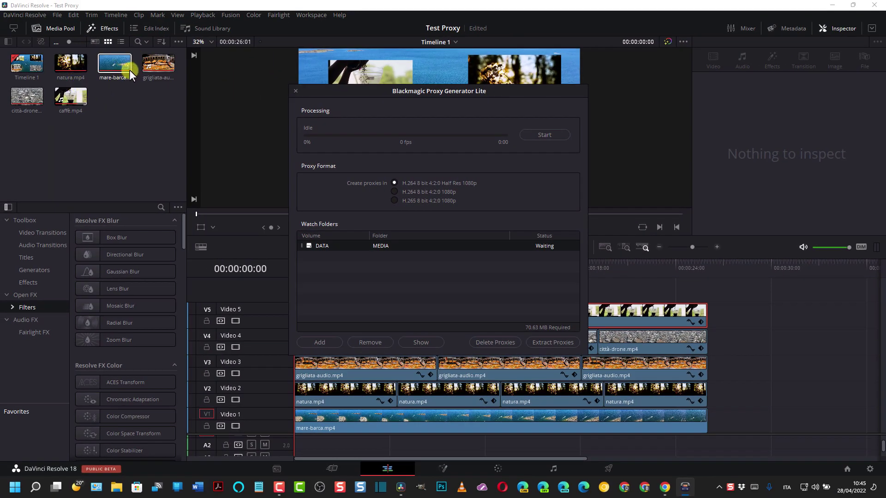
{"action": "left_click", "coordinate": [103, 94]}
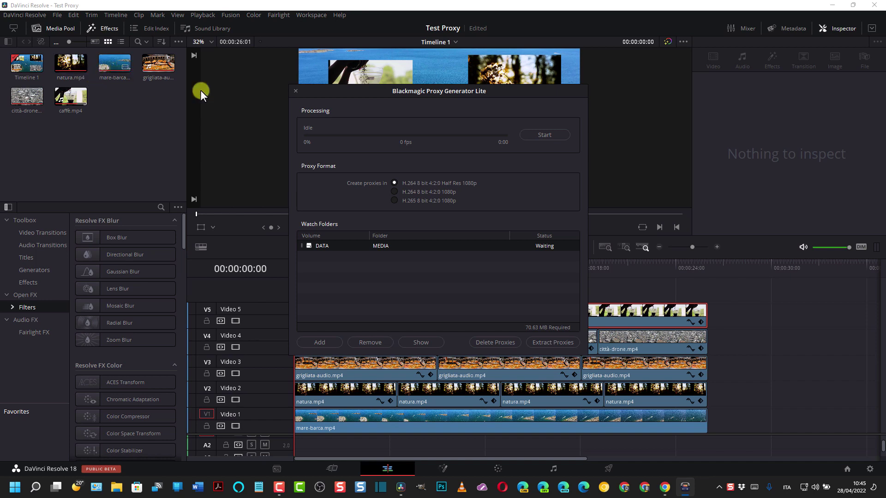
- Generate proxies for the five MEDIA clips until Completed, then reveal the folder's files
{"action": "left_click", "coordinate": [543, 134]}
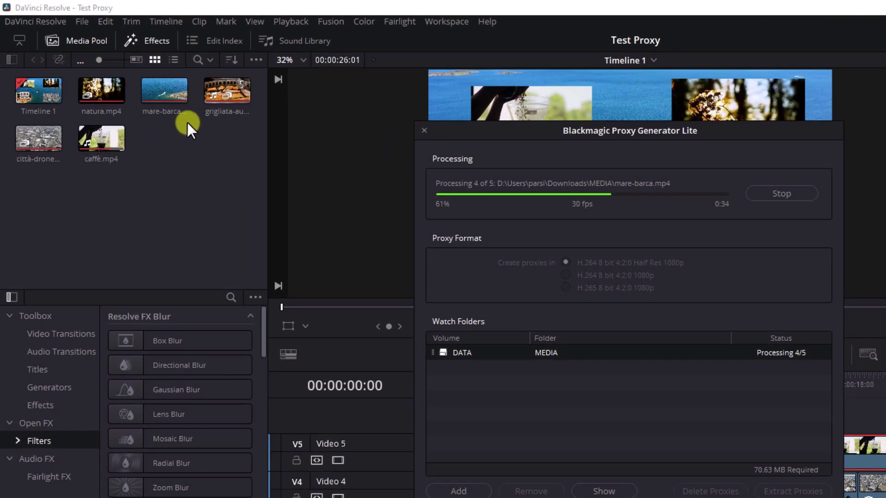
{"action": "left_click", "coordinate": [221, 99]}
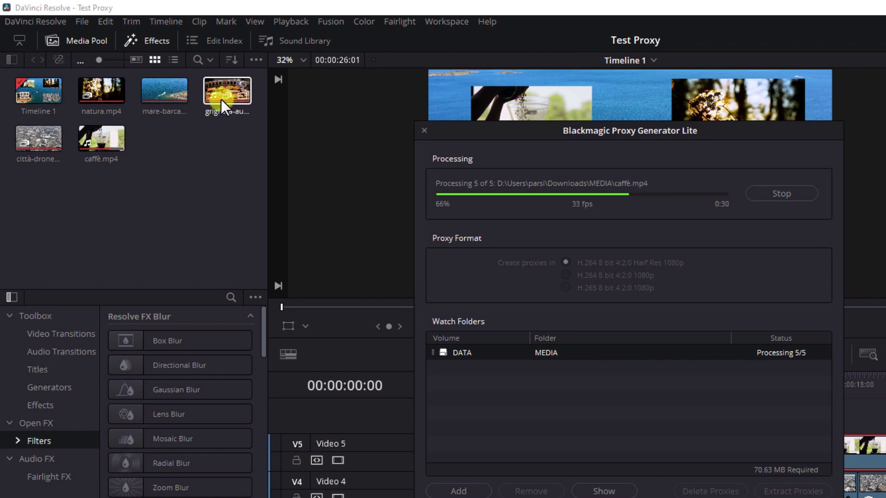
{"action": "left_click", "coordinate": [110, 160]}
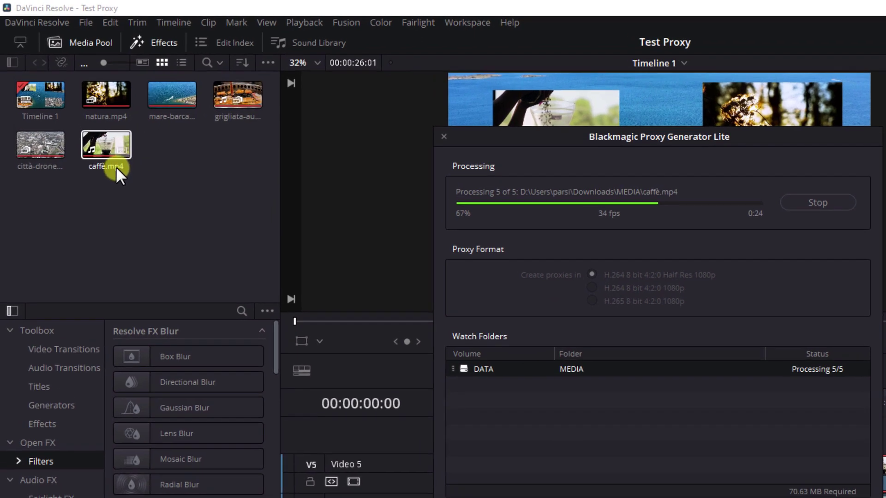
{"action": "left_click", "coordinate": [238, 102]}
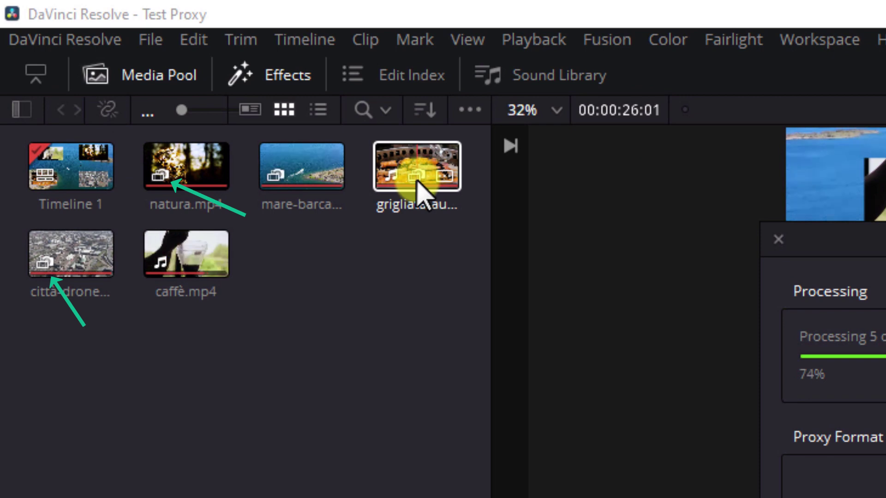
{"action": "left_click", "coordinate": [280, 185]}
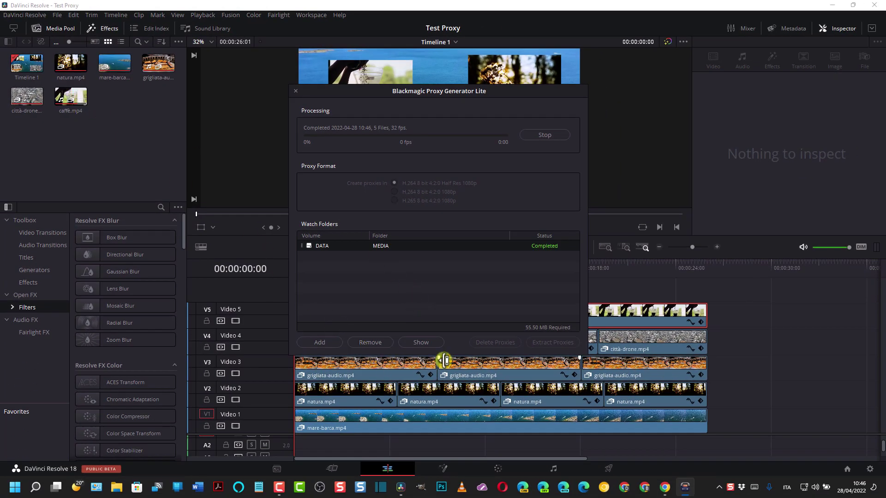
{"action": "left_click", "coordinate": [422, 342]}
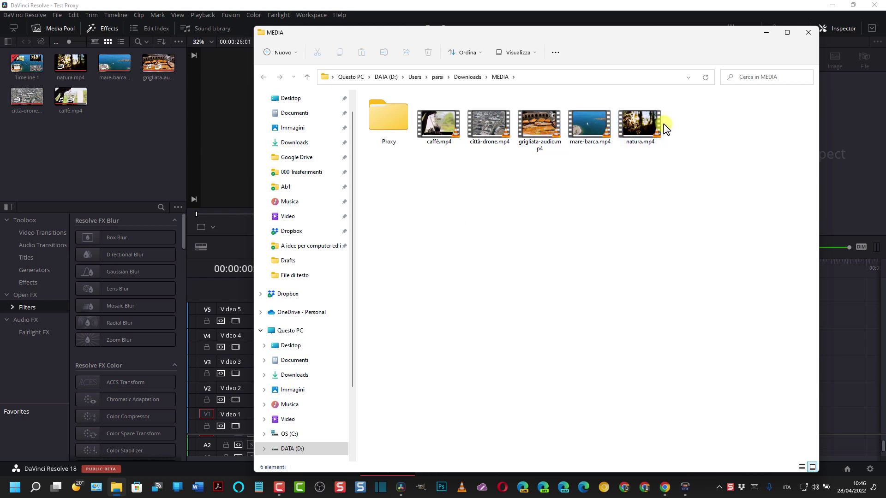
- Open MEDIA's Proxy folder to confirm the five .mov proxy files
{"action": "left_click", "coordinate": [388, 119]}
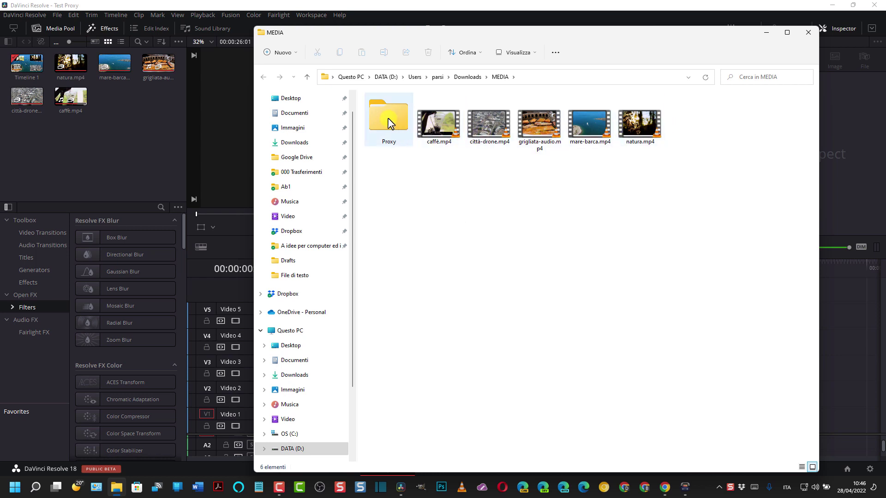
{"action": "double_click", "coordinate": [388, 119]}
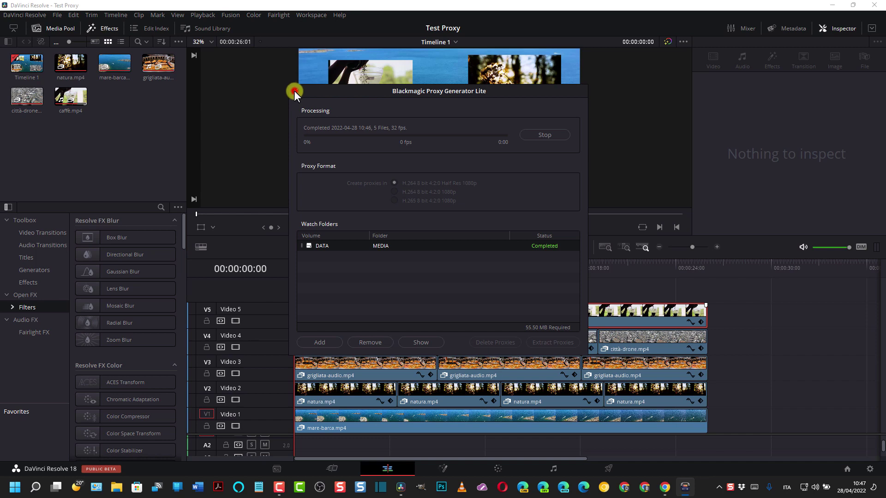
- Close Proxy Generator Lite and set Playback > Proxy Handling to Prefer Proxies
{"action": "left_click", "coordinate": [294, 90]}
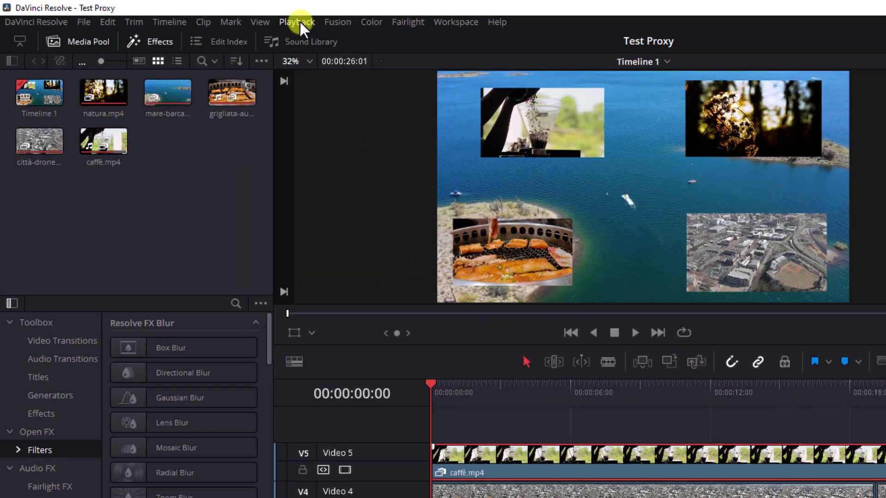
{"action": "left_click", "coordinate": [205, 14]}
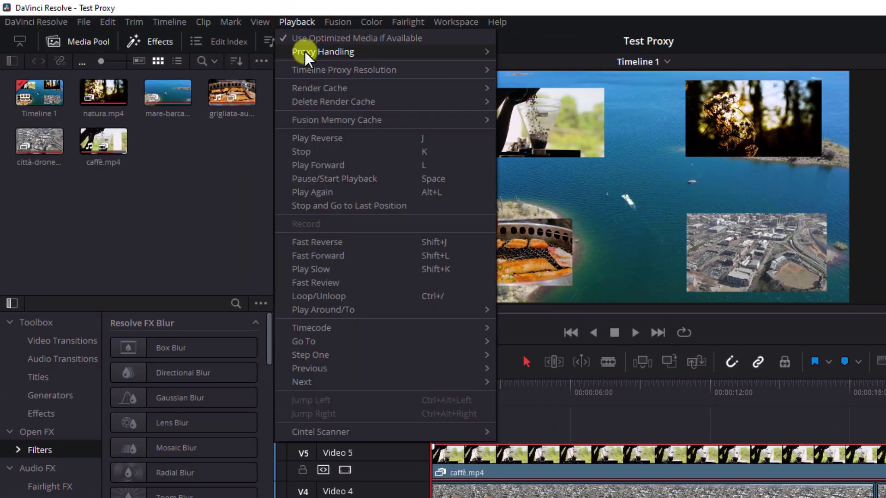
{"action": "mouse_move", "coordinate": [305, 69]}
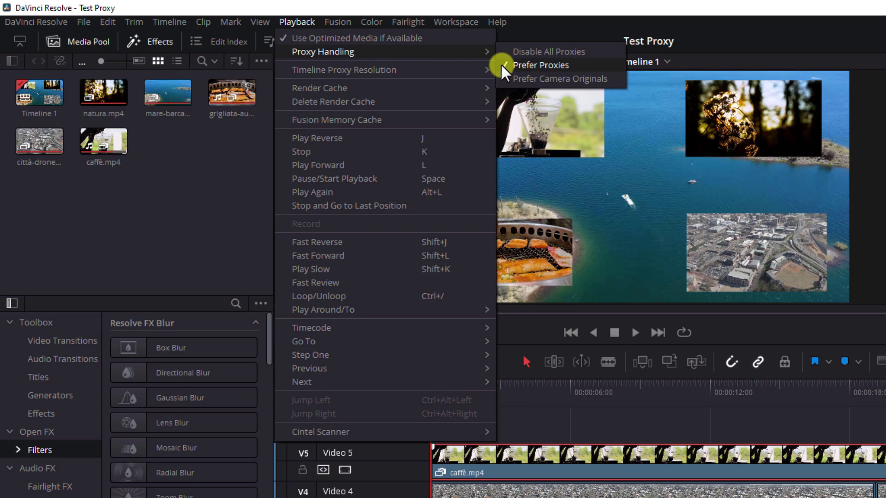
{"action": "left_click", "coordinate": [501, 65]}
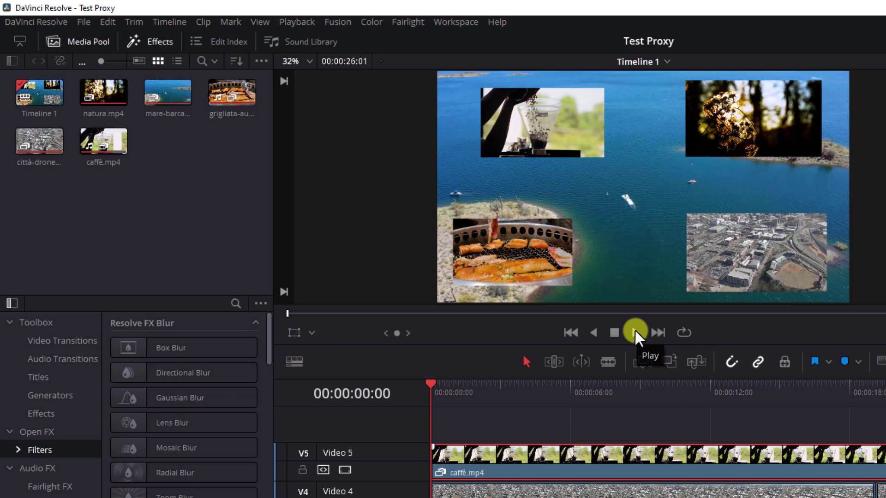
- Play the Test Proxy timeline on proxies, stop, and drag the playhead back to the start
{"action": "left_click", "coordinate": [635, 328]}
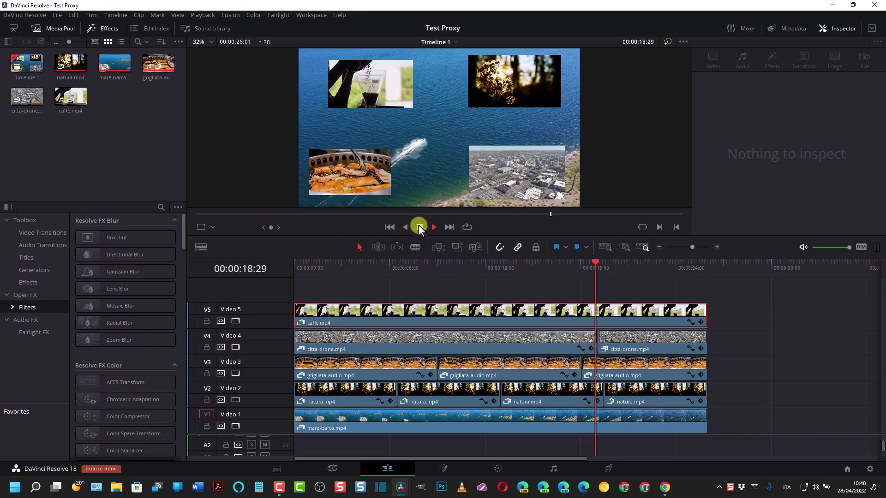
{"action": "left_click", "coordinate": [418, 225]}
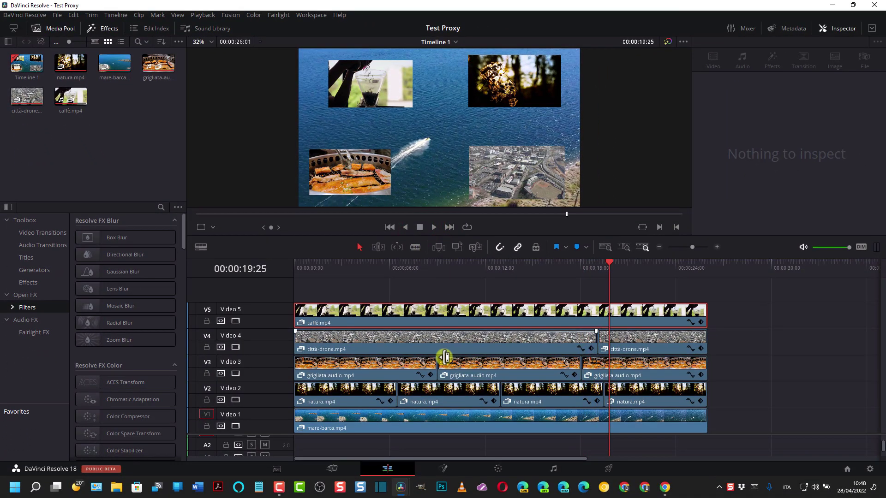
{"action": "left_click", "coordinate": [446, 381]}
{"action": "left_click_drag", "start_coordinate": [608, 262], "coordinate": [295, 267]}
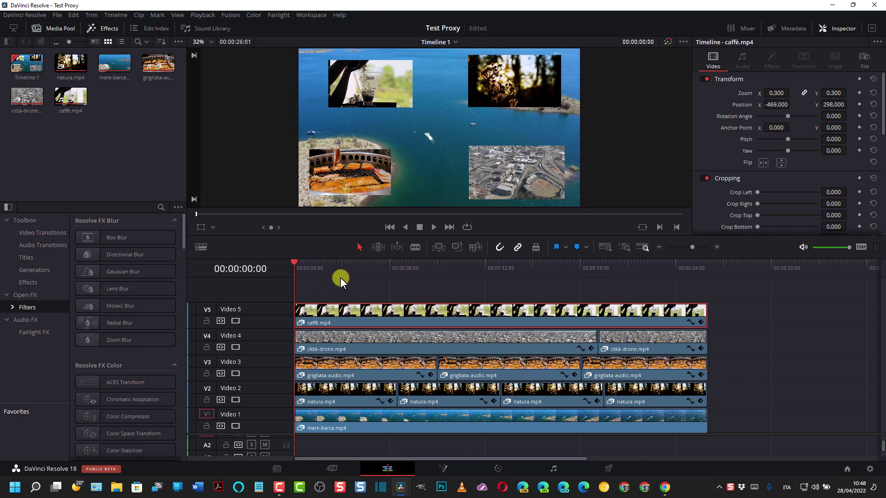
- Set Playback > Proxy Handling to Disable All Proxies
{"action": "left_click", "coordinate": [203, 15]}
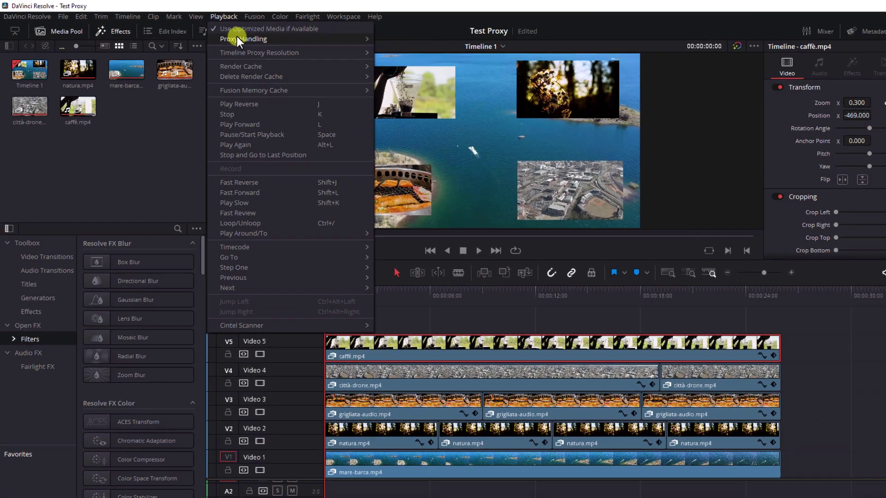
{"action": "mouse_move", "coordinate": [265, 39]}
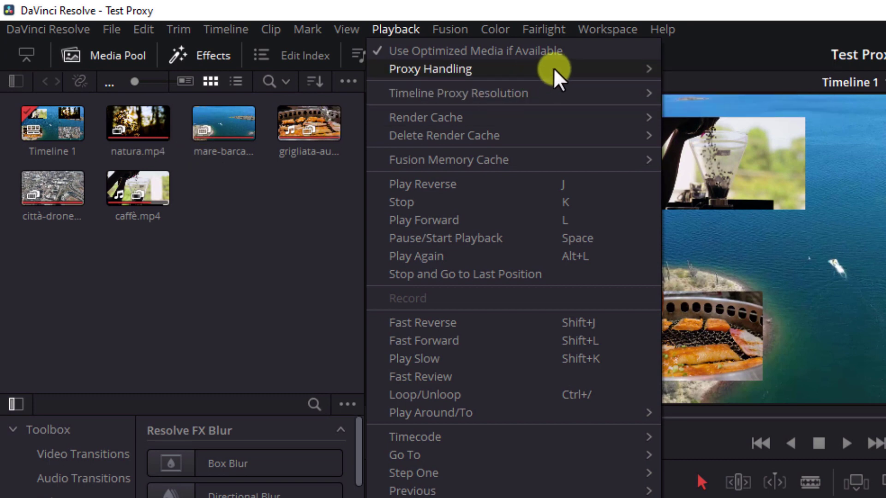
{"action": "mouse_move", "coordinate": [553, 67]}
{"action": "left_click", "coordinate": [680, 107]}
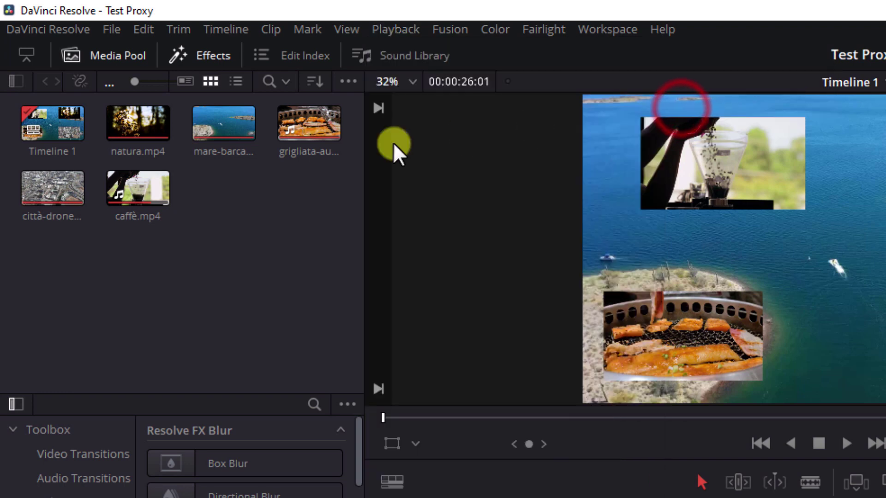
{"action": "left_click", "coordinate": [405, 29]}
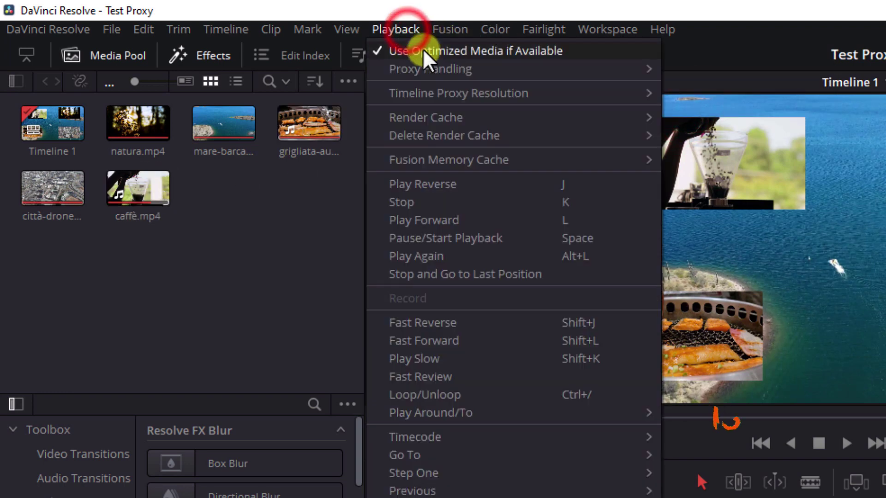
{"action": "mouse_move", "coordinate": [406, 70]}
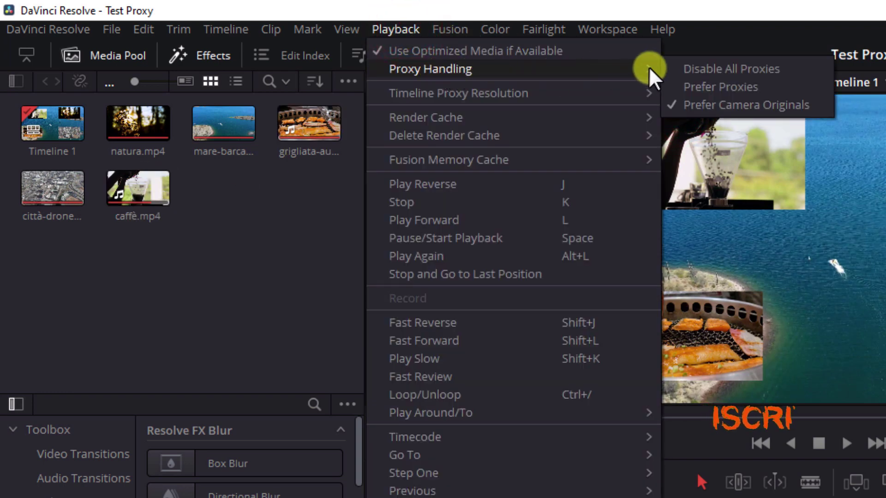
{"action": "left_click", "coordinate": [672, 69]}
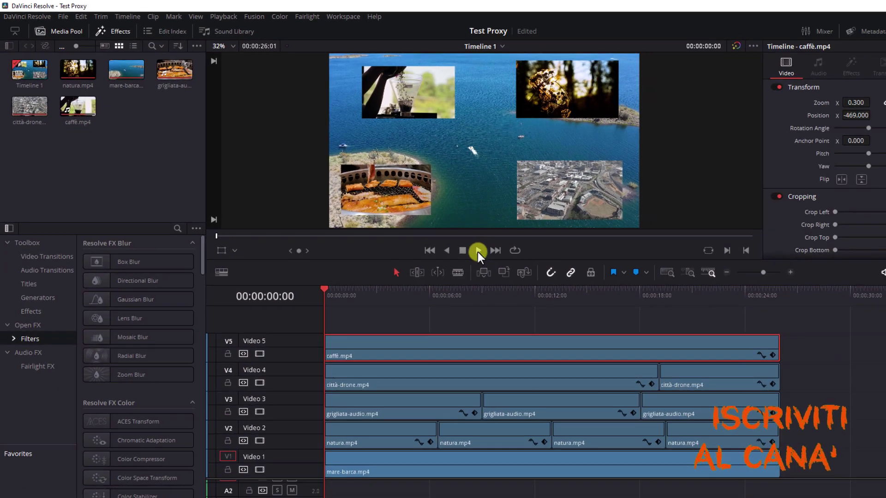
- Play the timeline from the original media and stop it at 00:00:04:10
{"action": "left_click", "coordinate": [478, 252]}
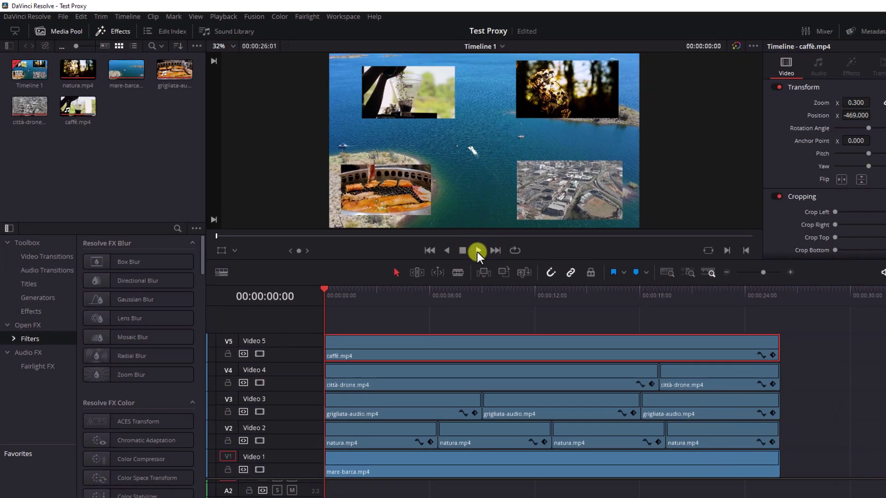
{"action": "left_click", "coordinate": [477, 252]}
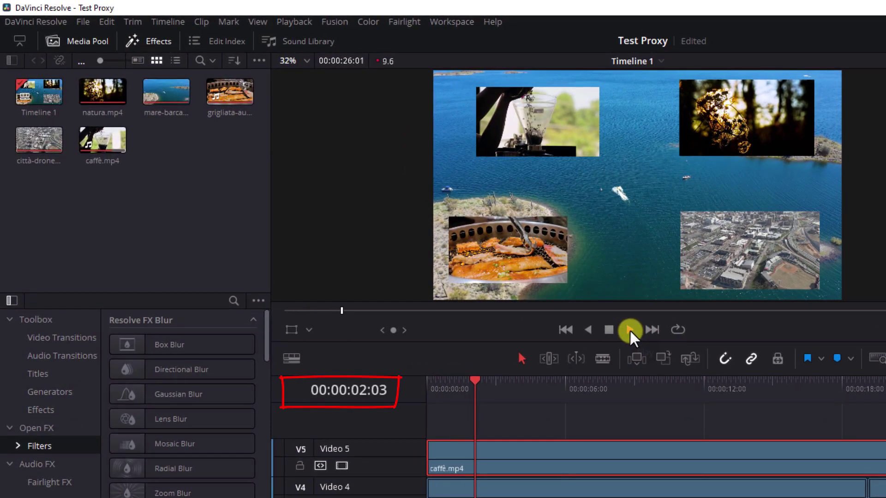
{"action": "left_click", "coordinate": [609, 330]}
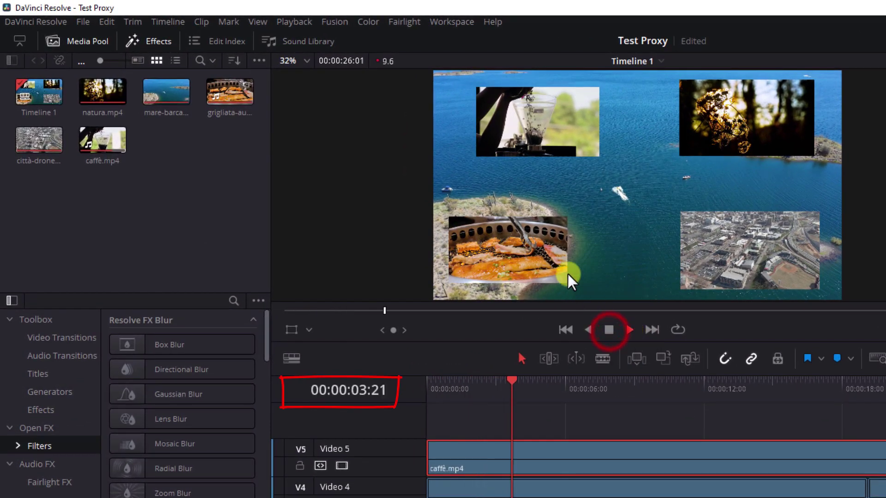
- Switch Proxy Handling back to Prefer Proxies and play the timeline, stopping at 00:00:08:06
{"action": "left_click", "coordinate": [287, 20]}
{"action": "mouse_move", "coordinate": [305, 52]}
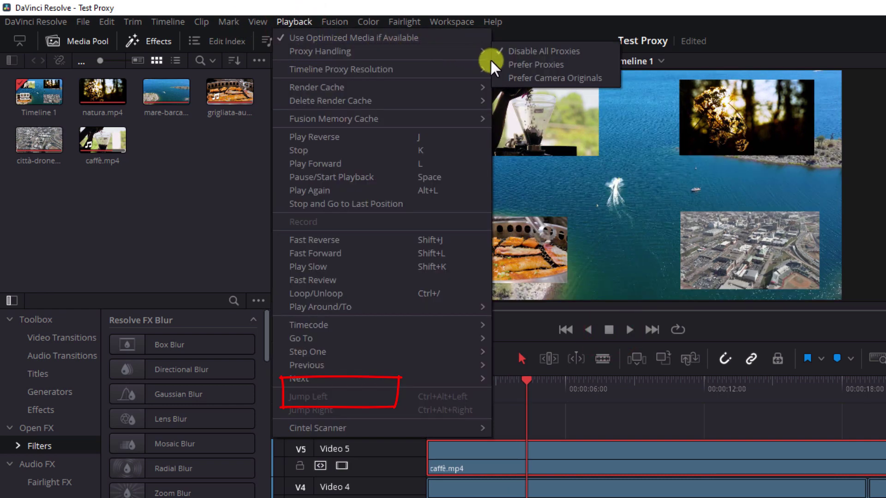
{"action": "left_click", "coordinate": [503, 66]}
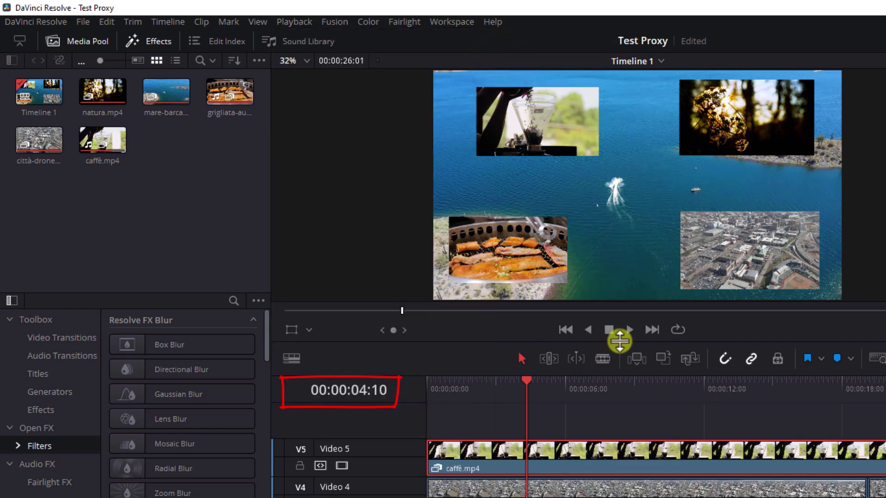
{"action": "left_click", "coordinate": [630, 329]}
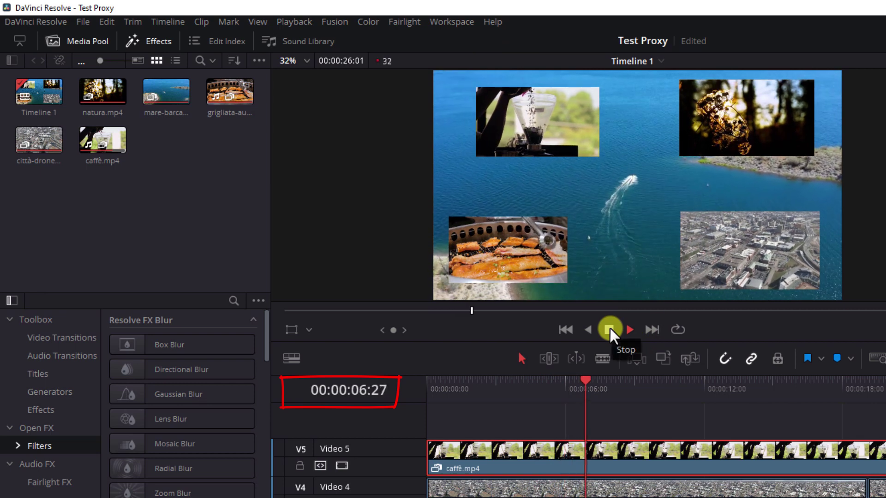
{"action": "left_click", "coordinate": [609, 328]}
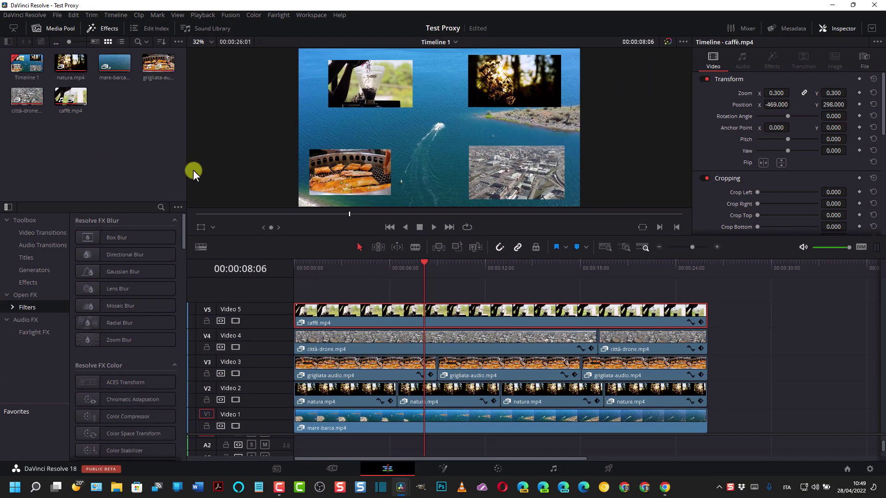
{"action": "left_click", "coordinate": [333, 467]}
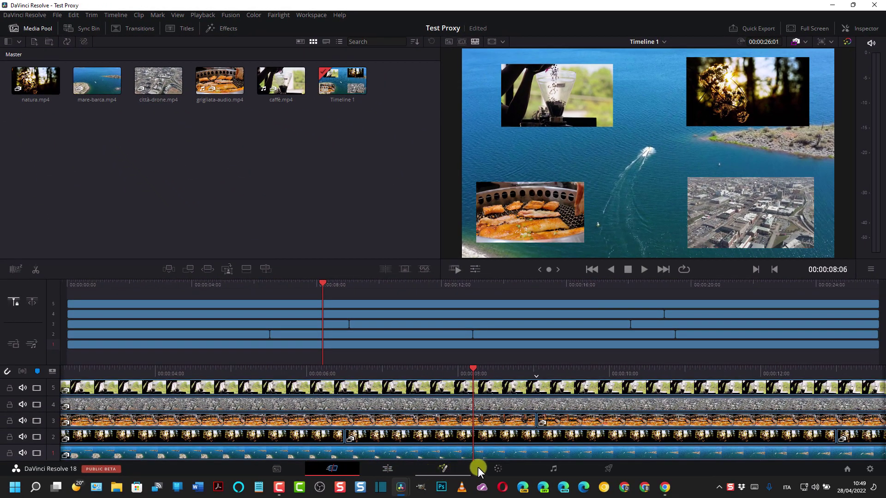
{"action": "left_click", "coordinate": [500, 467]}
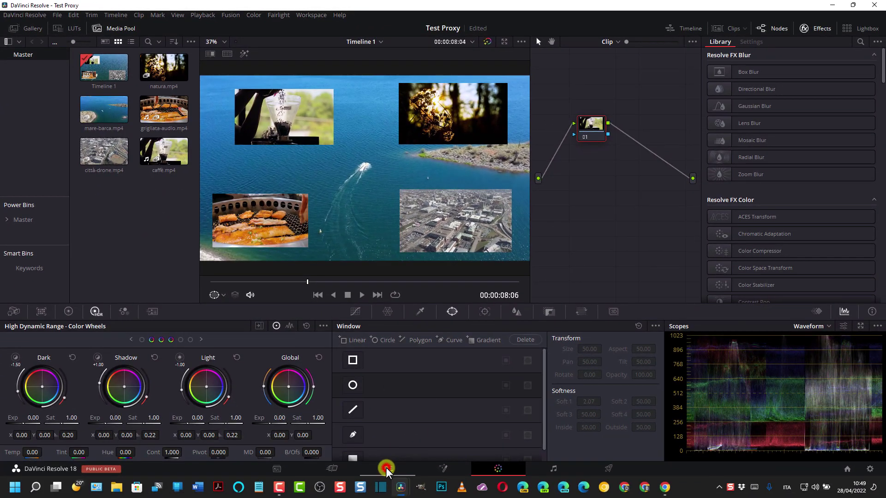
{"action": "left_click", "coordinate": [386, 468]}
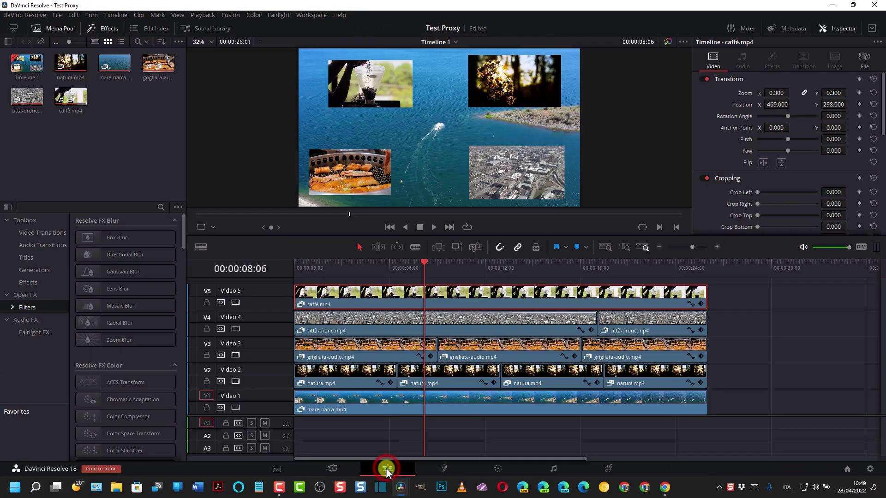
{"action": "left_click", "coordinate": [409, 266]}
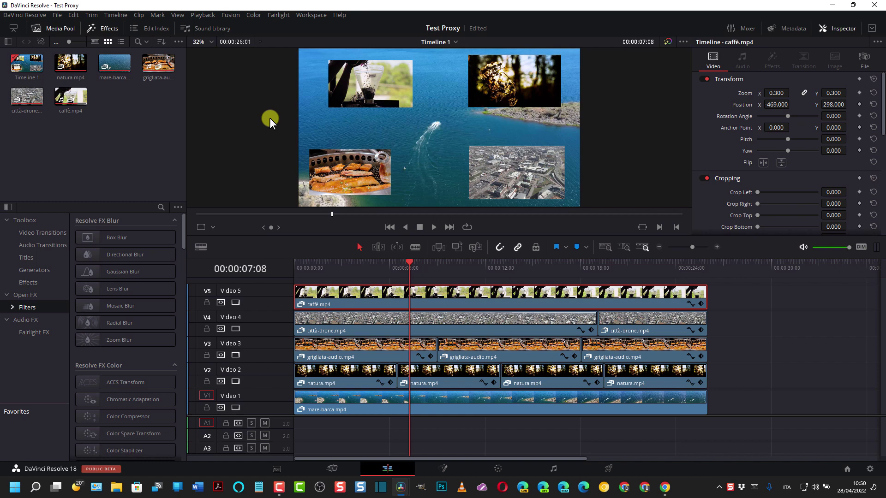
- Name the render output 'Test' and set its location to the Downloads folder
{"action": "left_click", "coordinate": [608, 466]}
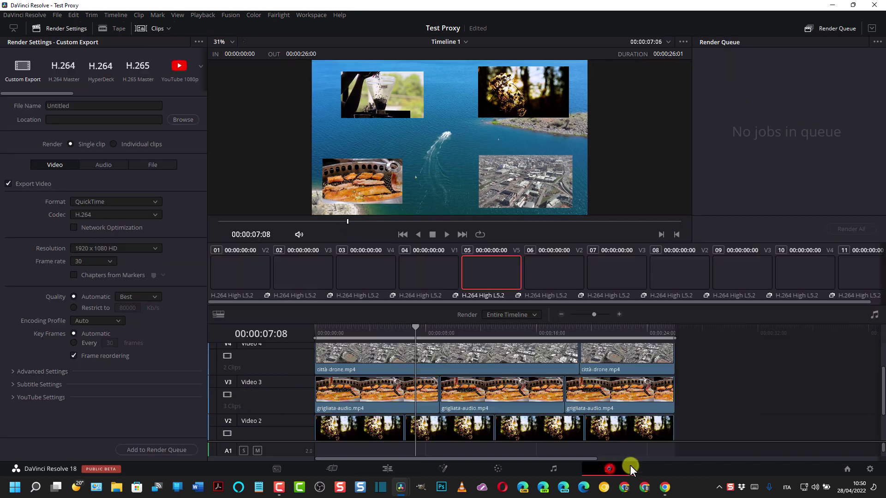
{"action": "double_click", "coordinate": [56, 107]}
{"action": "type", "text": "T"}
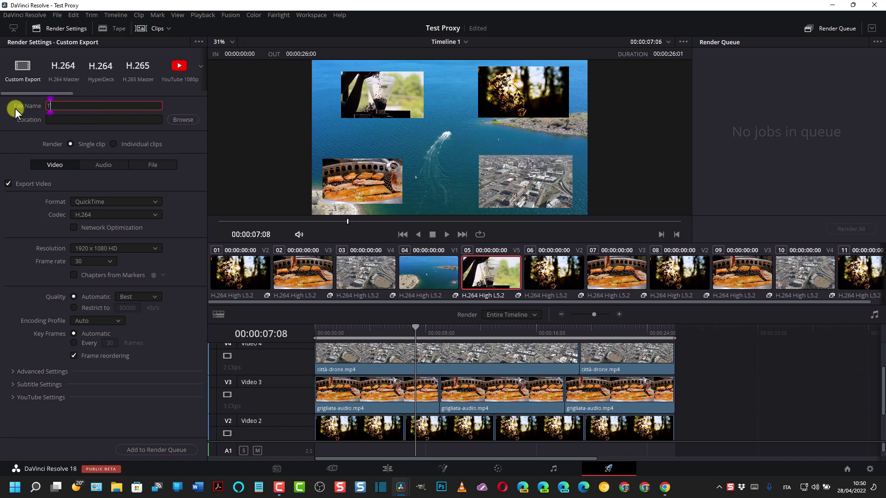
{"action": "type", "text": "est"}
{"action": "left_click", "coordinate": [179, 118]}
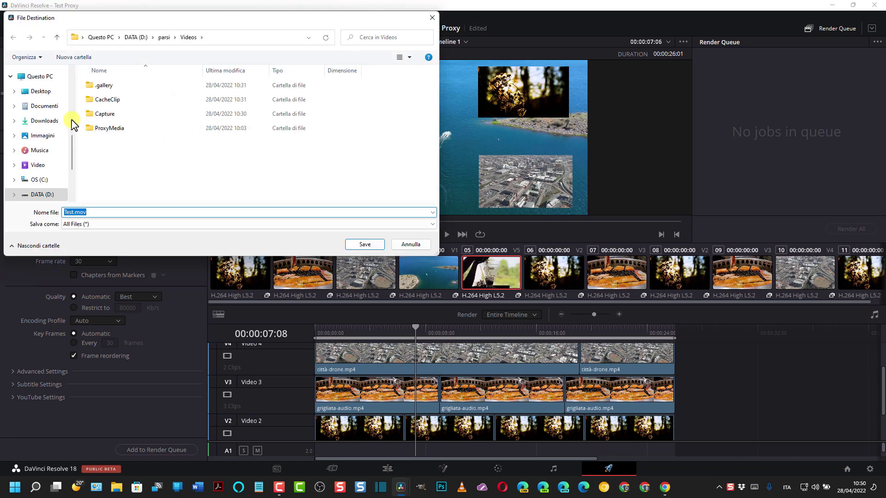
{"action": "left_click", "coordinate": [49, 122]}
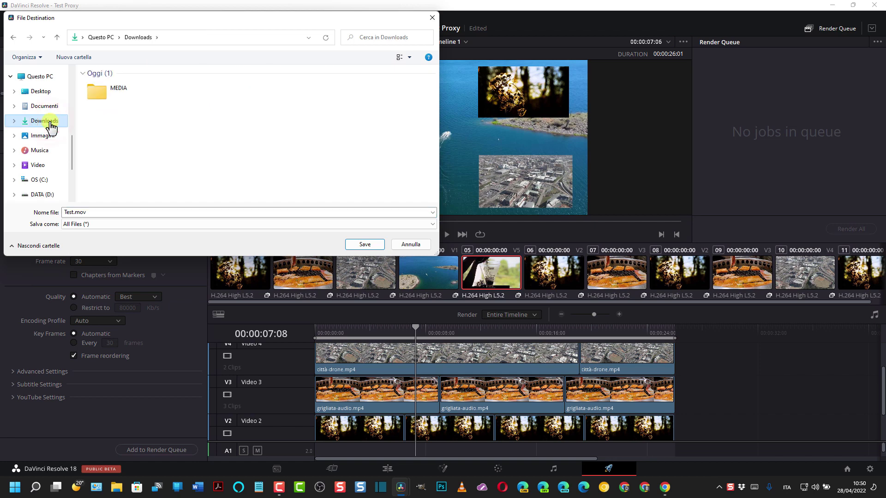
{"action": "key", "text": "Return"}
- Set the render format to MP4 and add the job to the Render Queue
{"action": "left_click", "coordinate": [156, 201]}
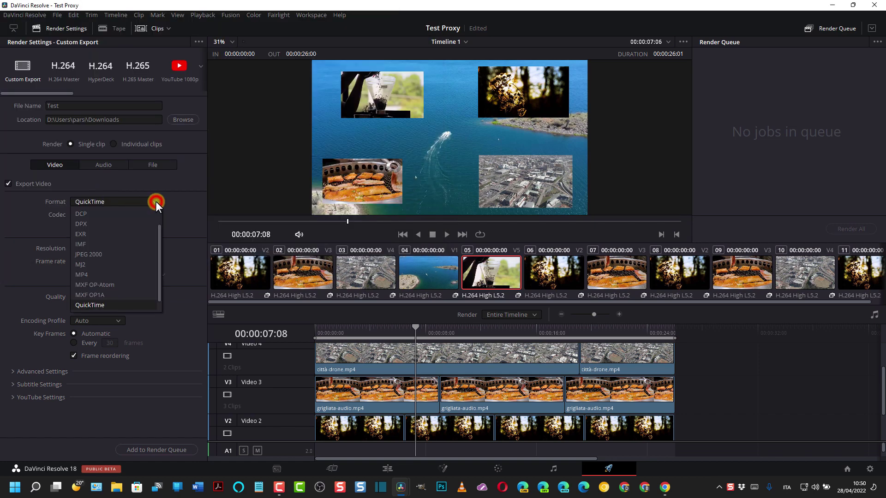
{"action": "left_click", "coordinate": [88, 272]}
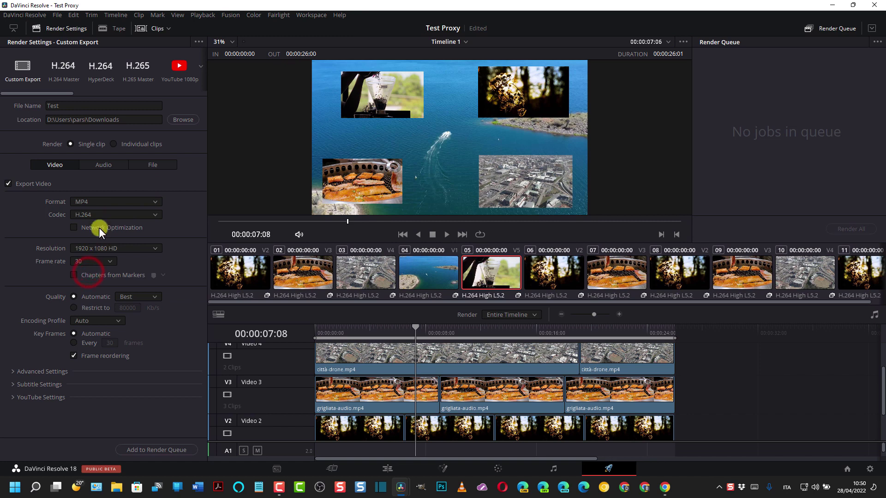
{"action": "left_click", "coordinate": [165, 447]}
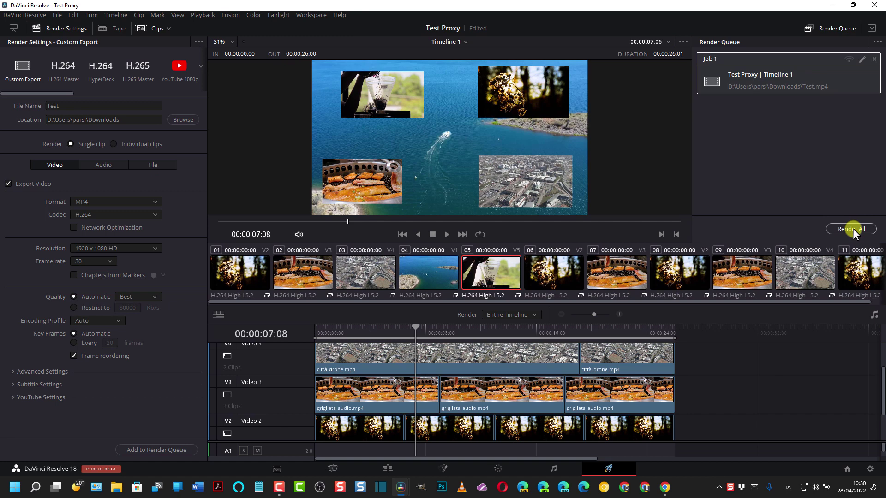
- Render Job 1 to Test.mp4 and return to the Edit page
{"action": "left_click", "coordinate": [852, 228]}
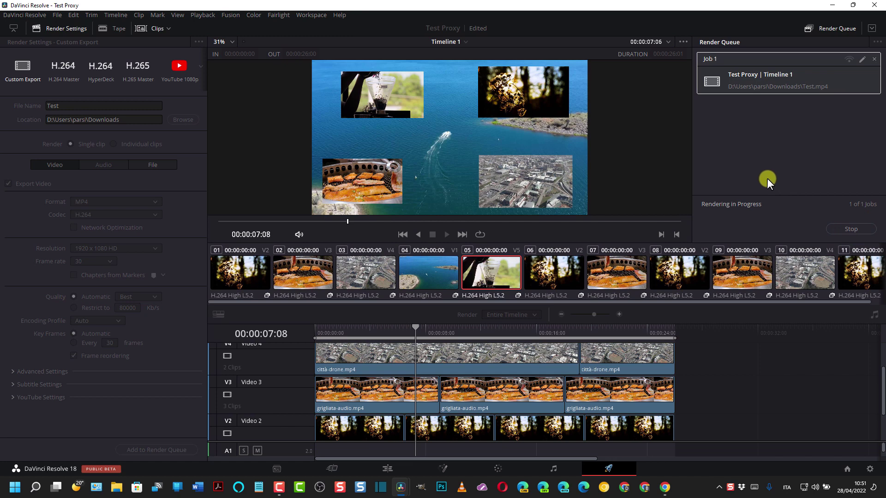
{"action": "left_click", "coordinate": [387, 469]}
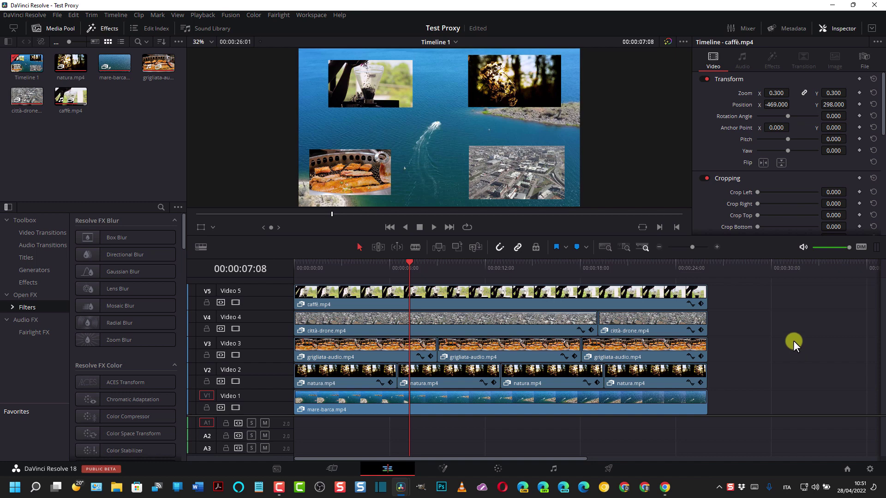
- Launch Blackmagic Proxy Generator Lite by searching 'prox' in the Windows Start menu
{"action": "left_click", "coordinate": [15, 487]}
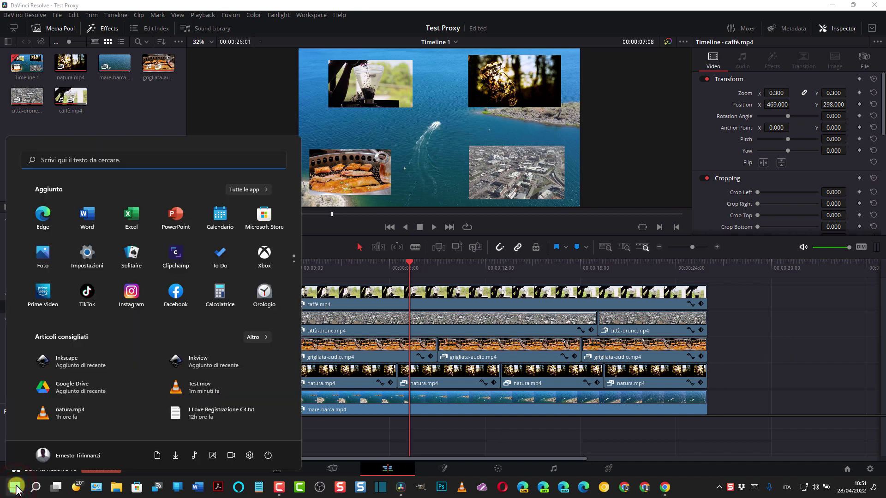
{"action": "type", "text": "prox"}
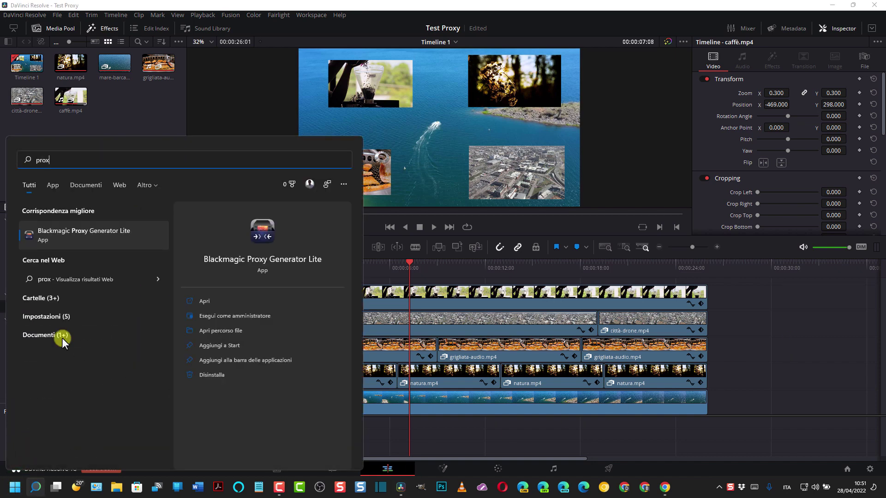
{"action": "left_click", "coordinate": [83, 235]}
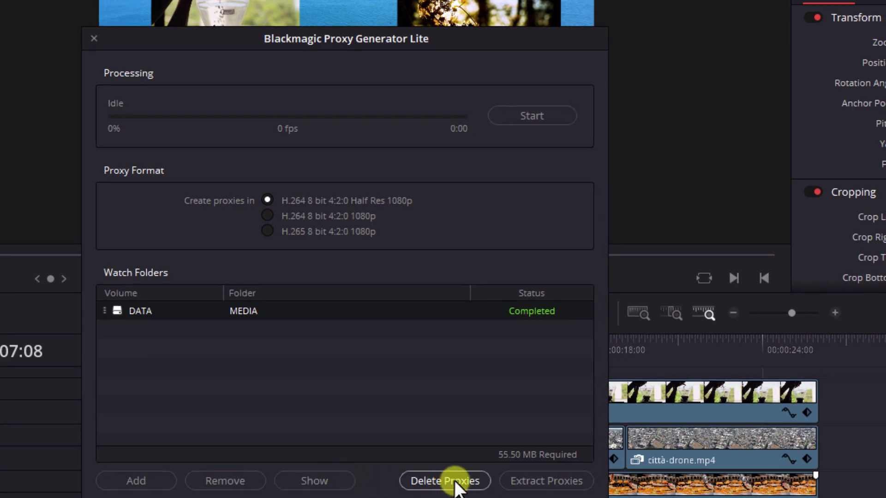
{"action": "left_click", "coordinate": [454, 481]}
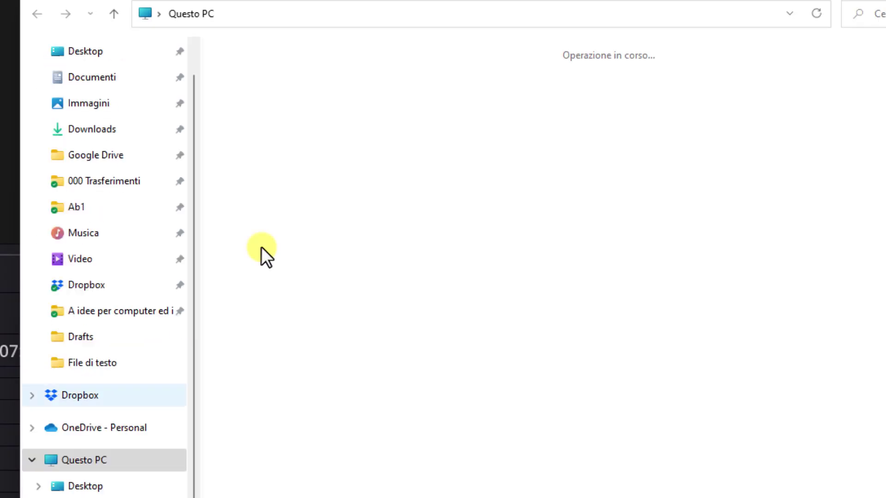
{"action": "left_click", "coordinate": [108, 132]}
{"action": "double_click", "coordinate": [257, 101]}
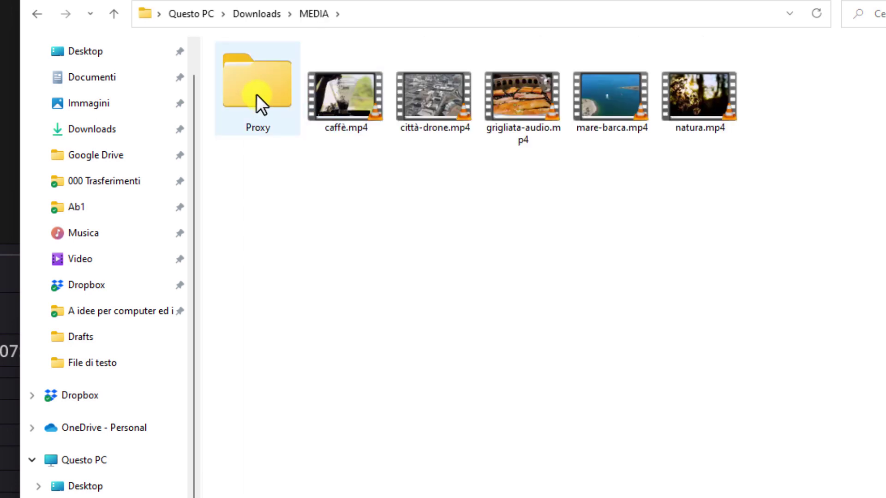
{"action": "double_click", "coordinate": [256, 94]}
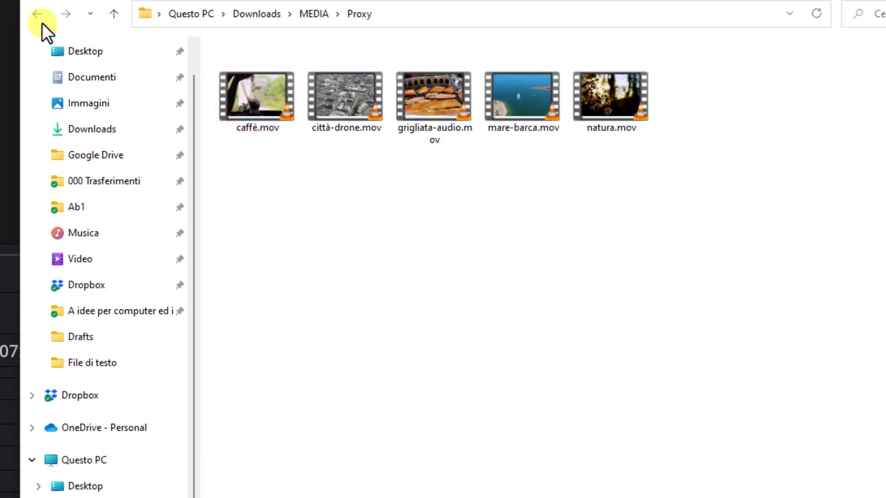
{"action": "left_click", "coordinate": [32, 10]}
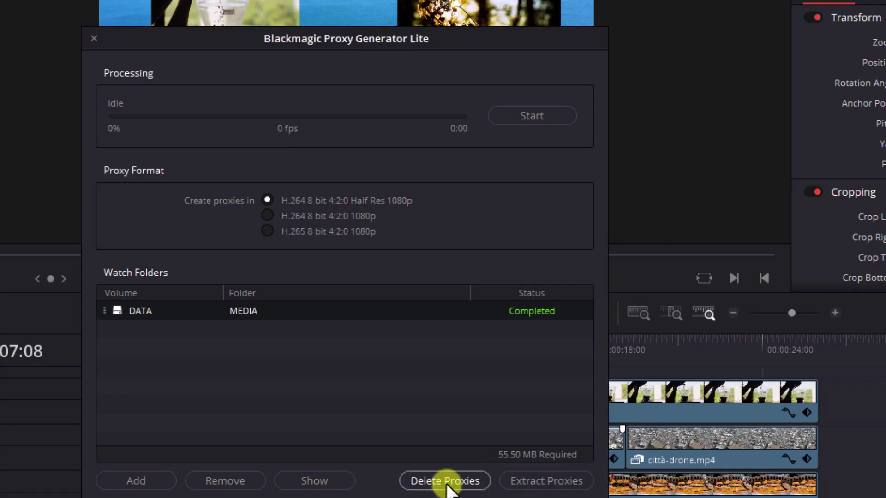
- Delete every generated proxy clip for the MEDIA watch folder, then close Proxy Generator Lite
{"action": "left_click", "coordinate": [446, 486]}
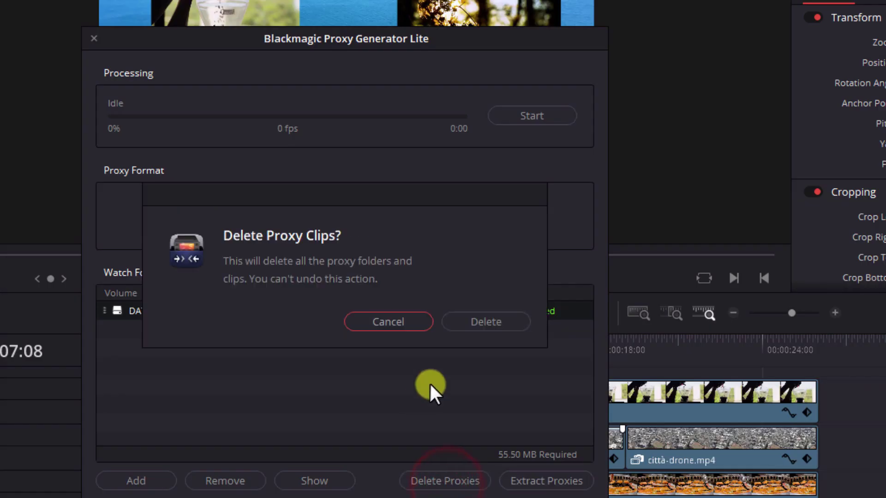
{"action": "left_click", "coordinate": [488, 318]}
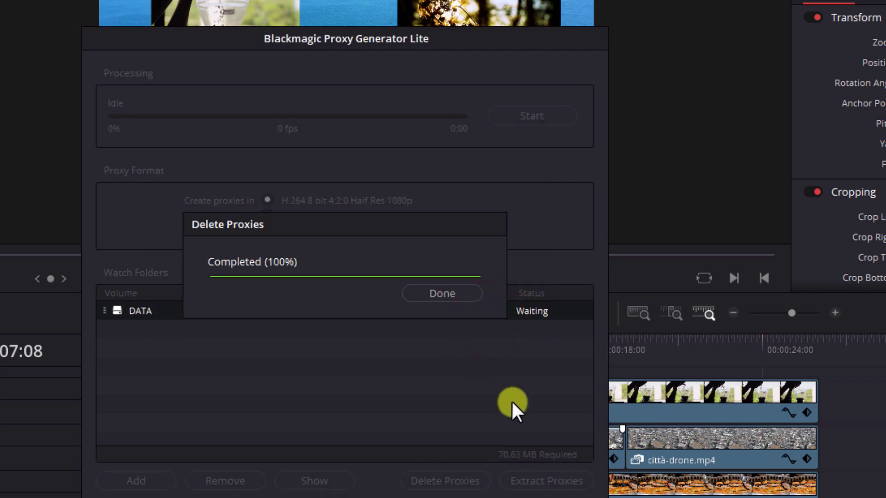
{"action": "left_click", "coordinate": [442, 293]}
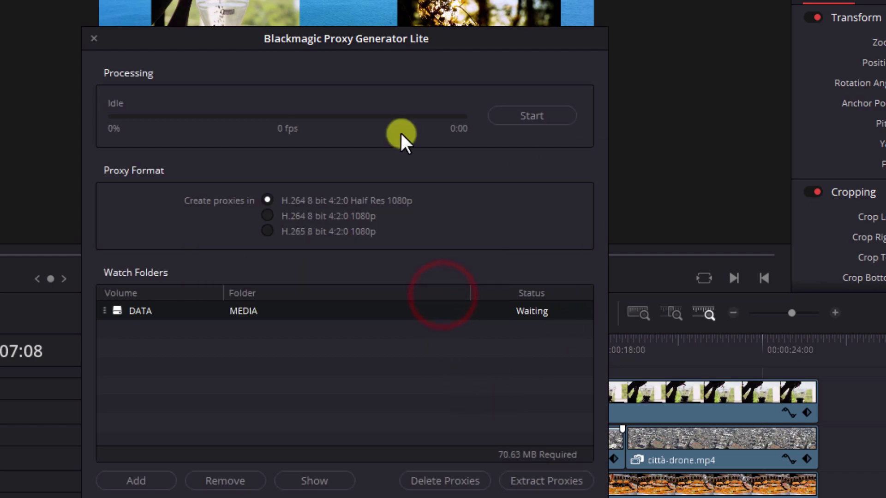
{"action": "left_click", "coordinate": [94, 37]}
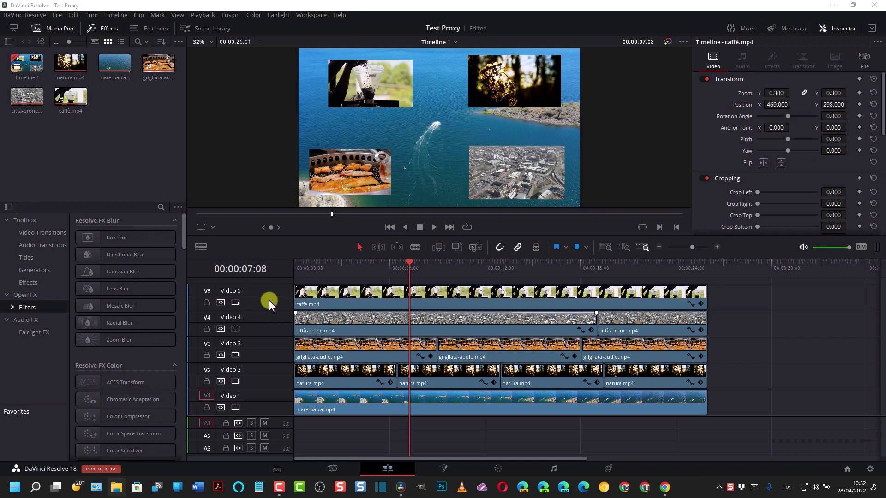
{"action": "key", "text": "super+e"}
{"action": "left_click", "coordinate": [381, 118]}
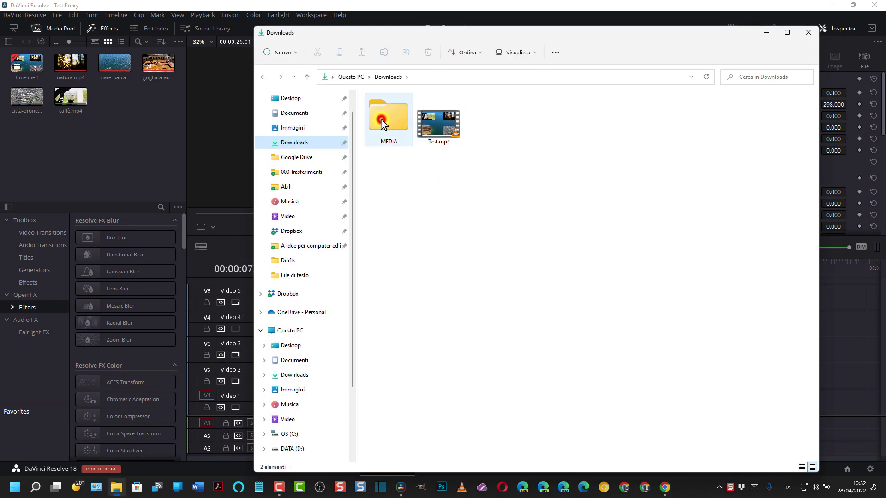
{"action": "double_click", "coordinate": [381, 118]}
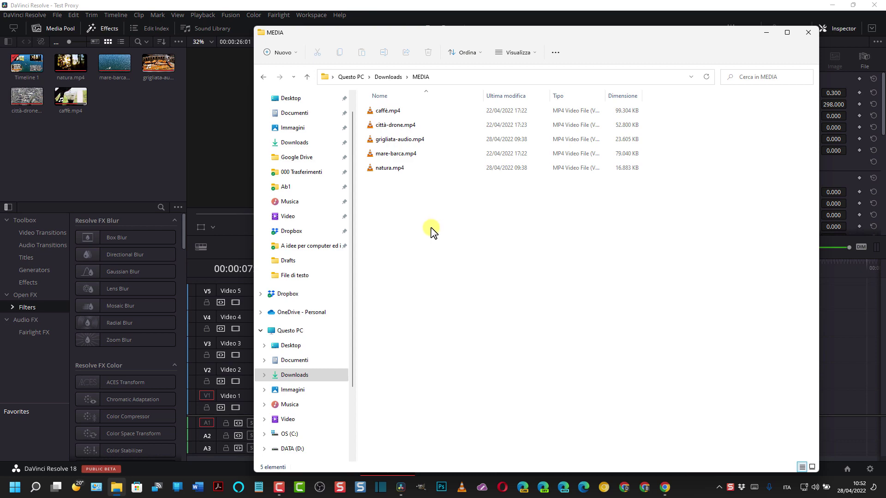
{"action": "left_click", "coordinate": [805, 31]}
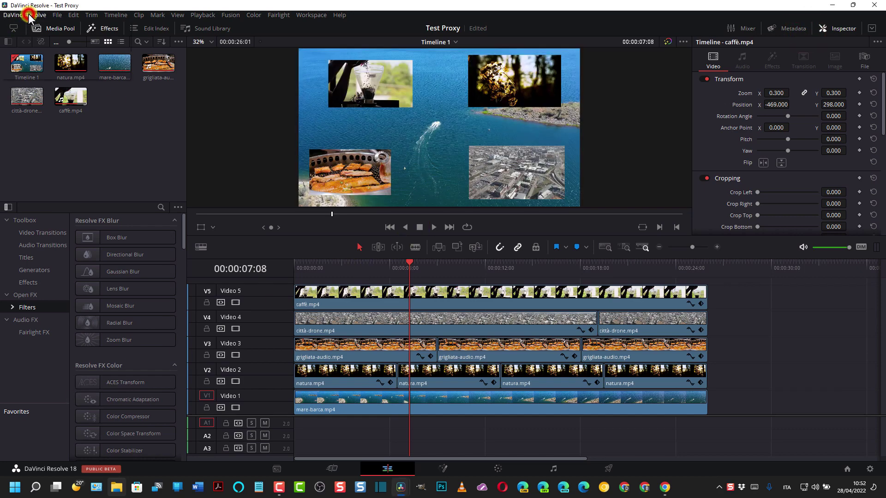
{"action": "left_click", "coordinate": [28, 12]}
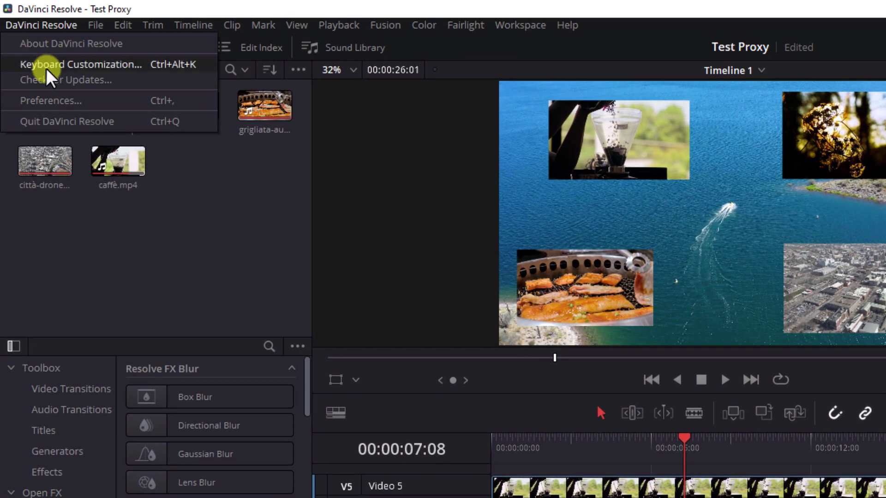
{"action": "left_click", "coordinate": [43, 87]}
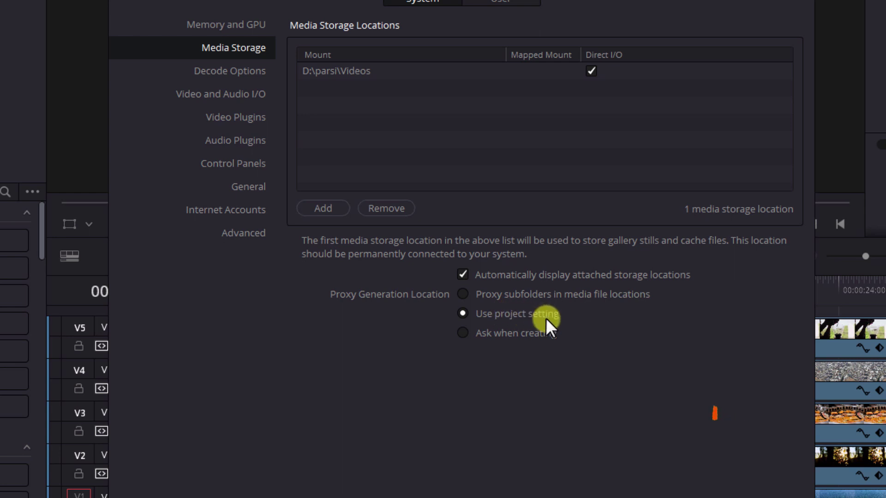
{"action": "left_click", "coordinate": [461, 293]}
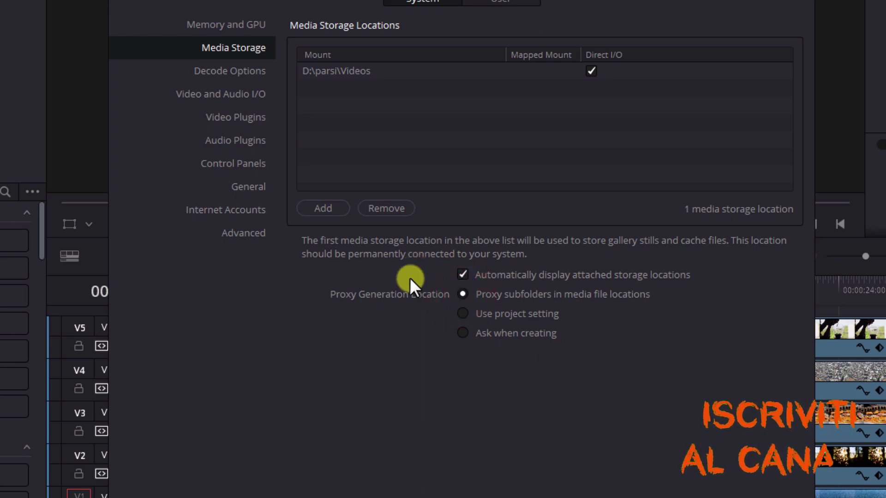
{"action": "left_click", "coordinate": [463, 333]}
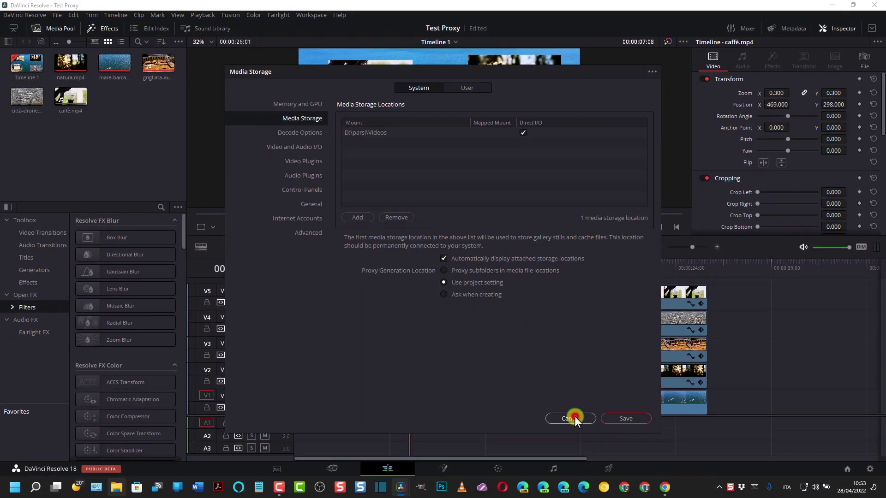
{"action": "left_click", "coordinate": [574, 416]}
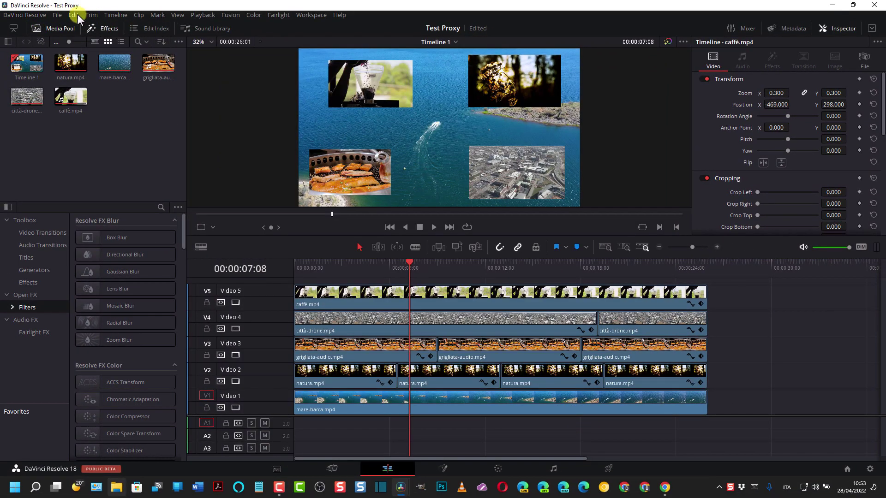
{"action": "left_click", "coordinate": [59, 14]}
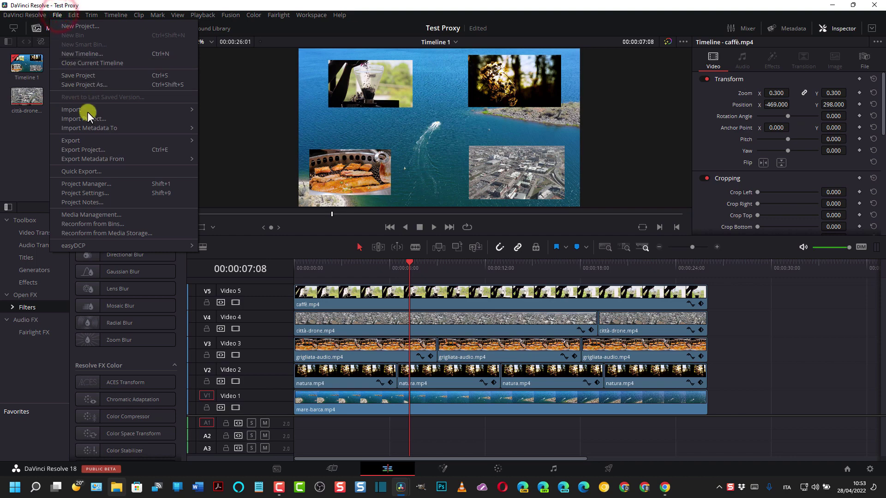
{"action": "left_click", "coordinate": [104, 192]}
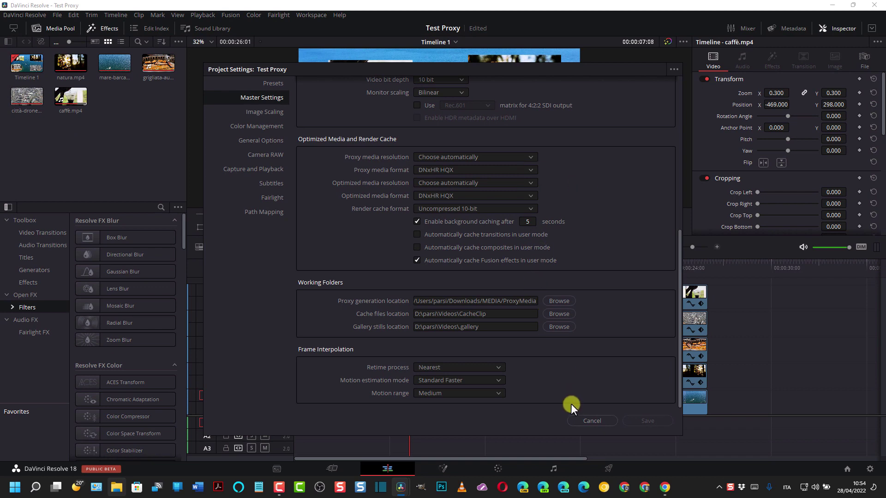
{"action": "left_click", "coordinate": [592, 419]}
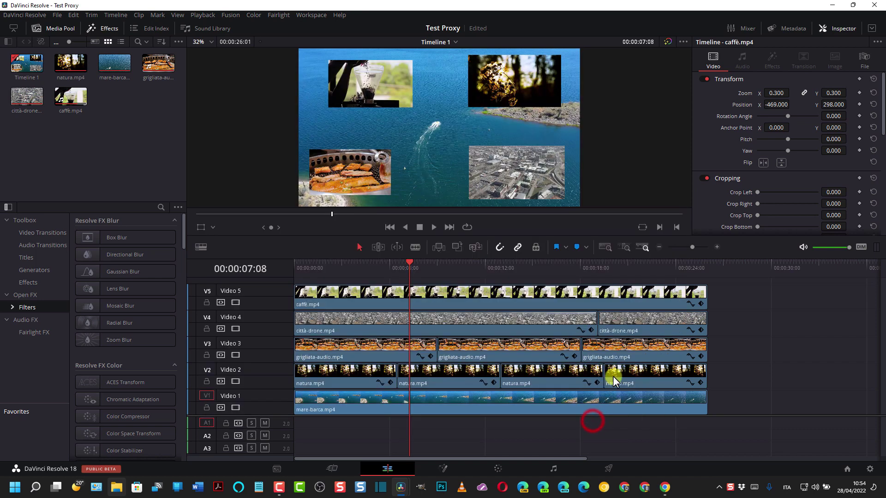